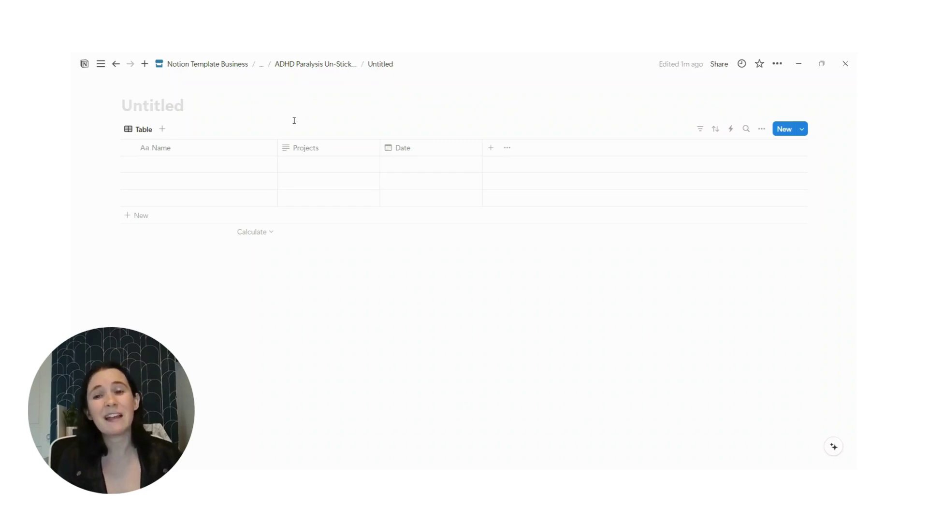
# Title the database Tasks and enter "Reviewing Dissertations" as the first row's project.
pyautogui.click(153, 111)
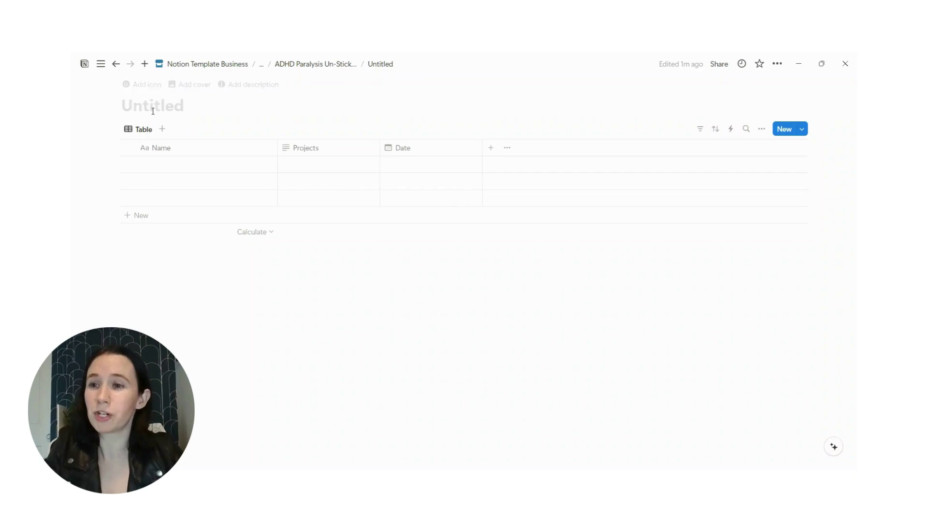
pyautogui.write('Tasks')
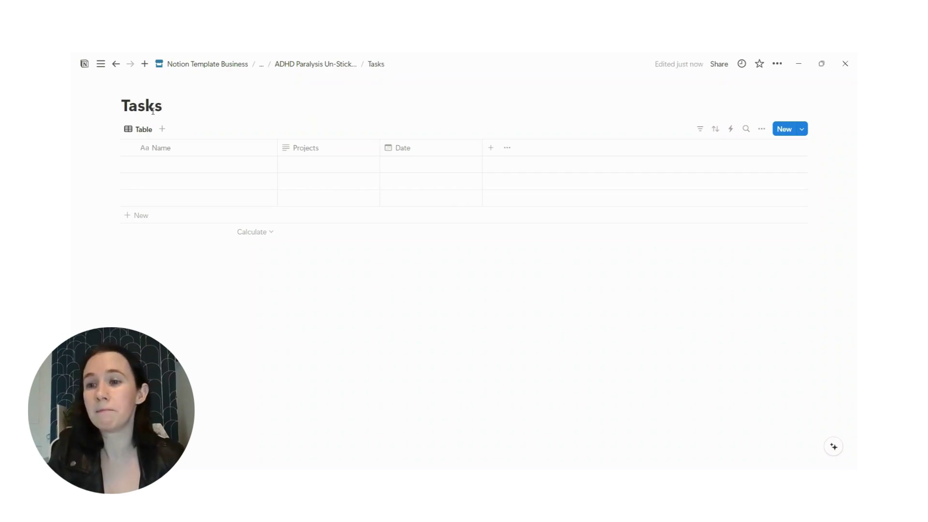
pyautogui.click(307, 168)
pyautogui.write('Reviewi')
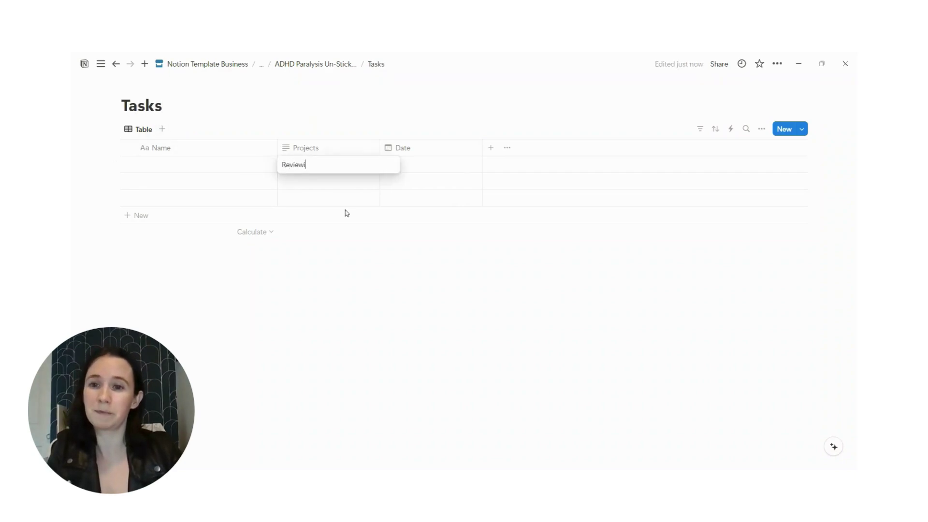
pyautogui.write('ng Dissertations')
pyautogui.press('Return')
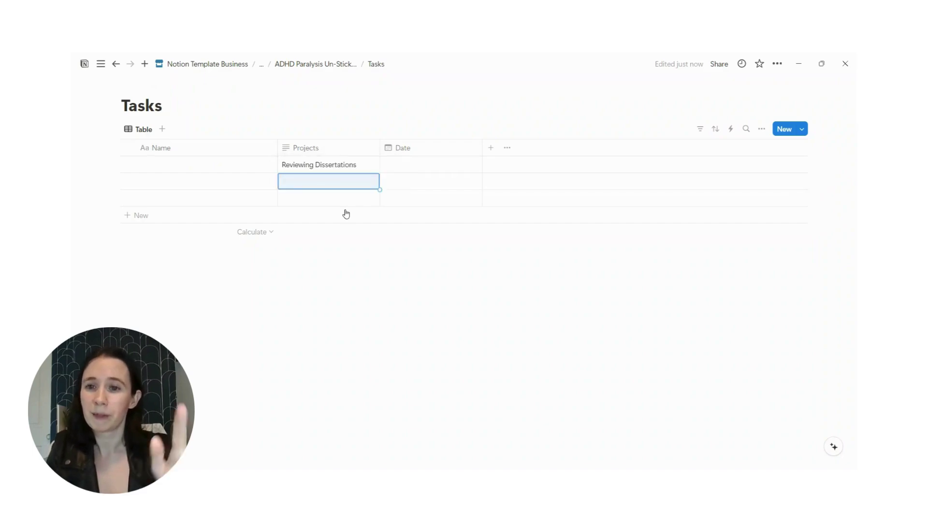
# Change the Projects property's type to Multi-select.
pyautogui.click(338, 149)
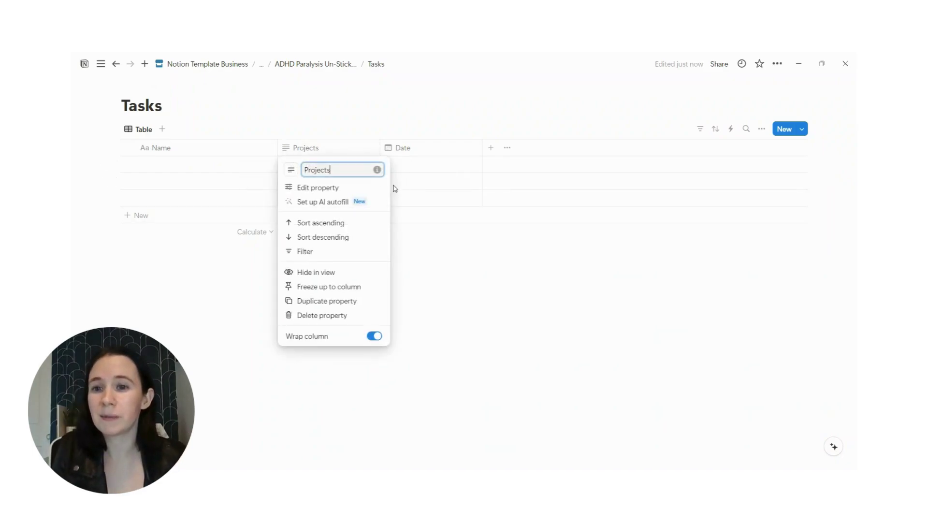
pyautogui.click(314, 188)
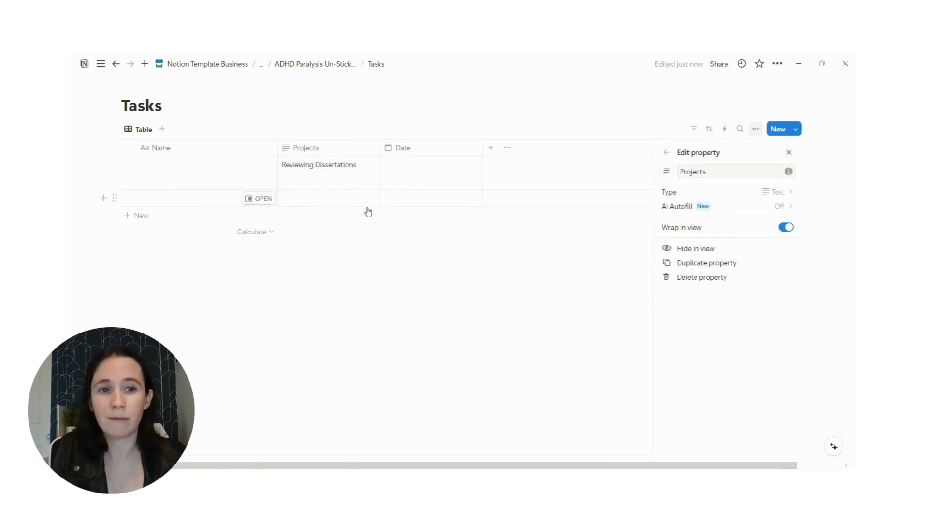
pyautogui.click(684, 205)
pyautogui.click(667, 152)
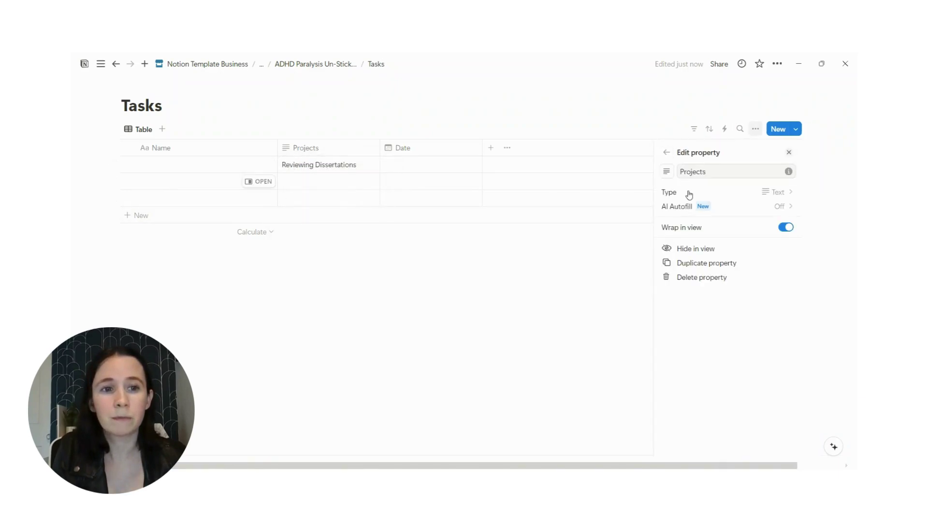
pyautogui.click(691, 191)
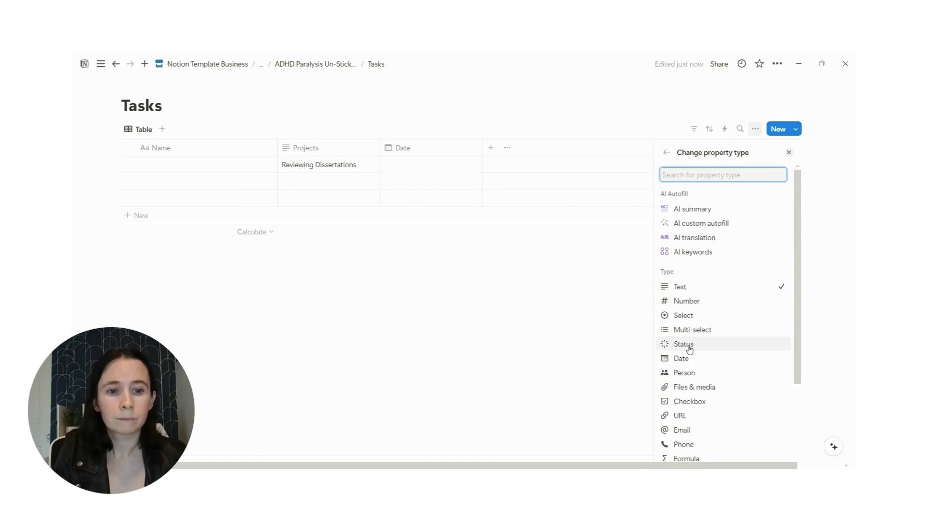
pyautogui.scroll(-2, 696, 306)
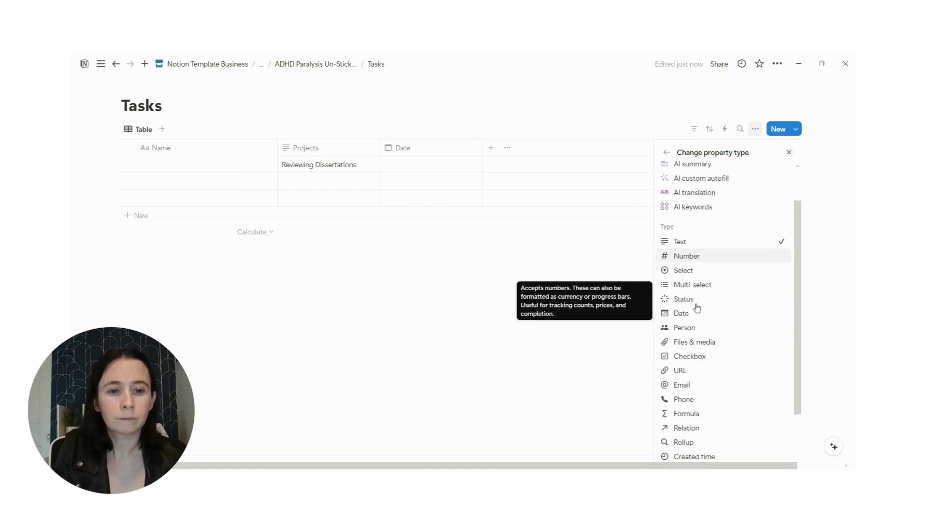
pyautogui.click(730, 278)
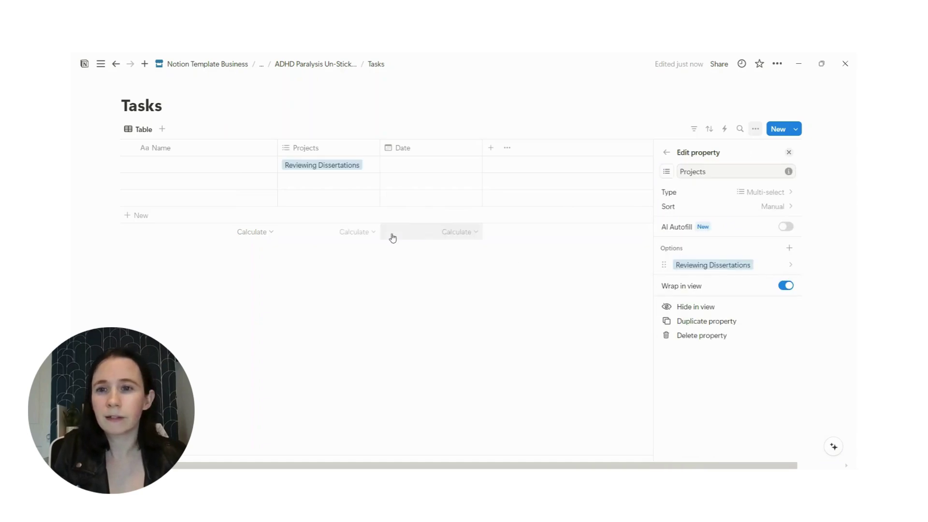
pyautogui.click(306, 311)
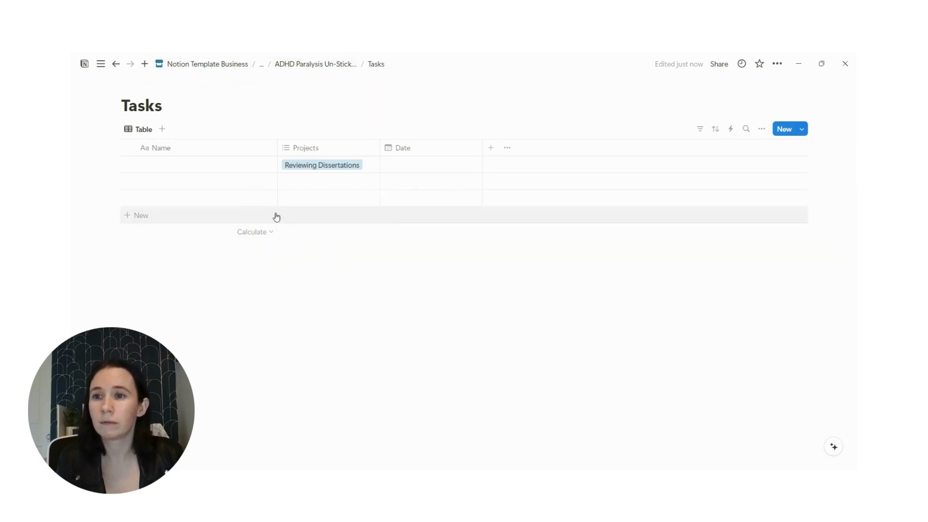
# Write first-row page bullets: student name, university, type of dissertation, quality of template use, quality of citation use, my current status, relation: note with boilerplate language for email.
pyautogui.click(252, 165)
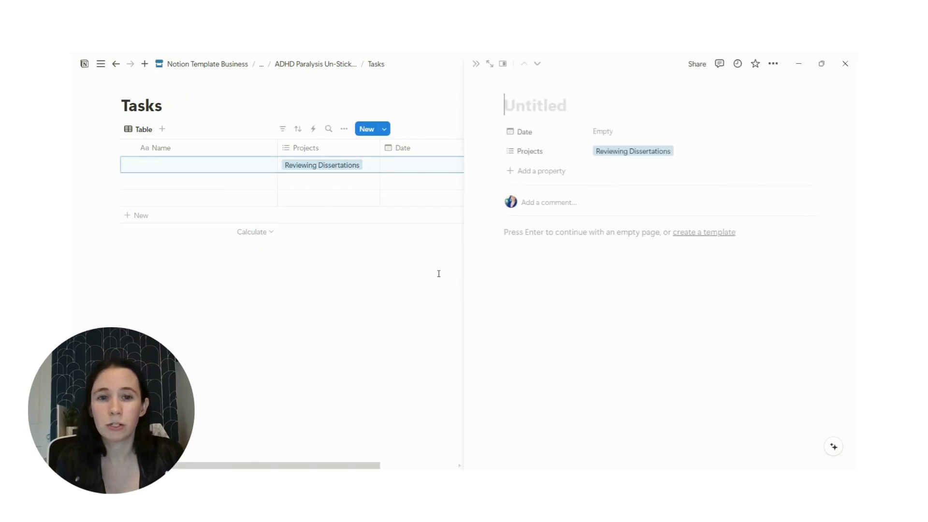
pyautogui.click(554, 231)
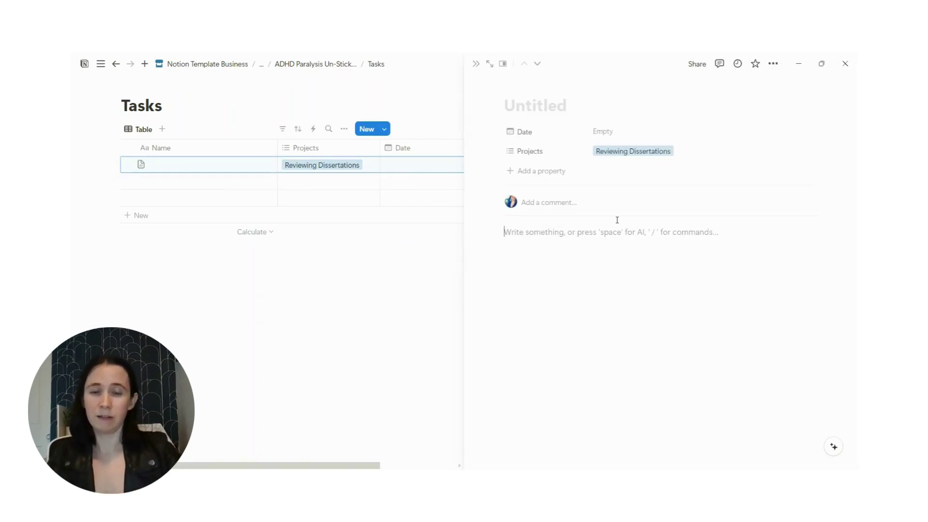
pyautogui.write('student name university type of dissertation quality of template use quality of citation use my current status relation: note with boilerplate language for email')
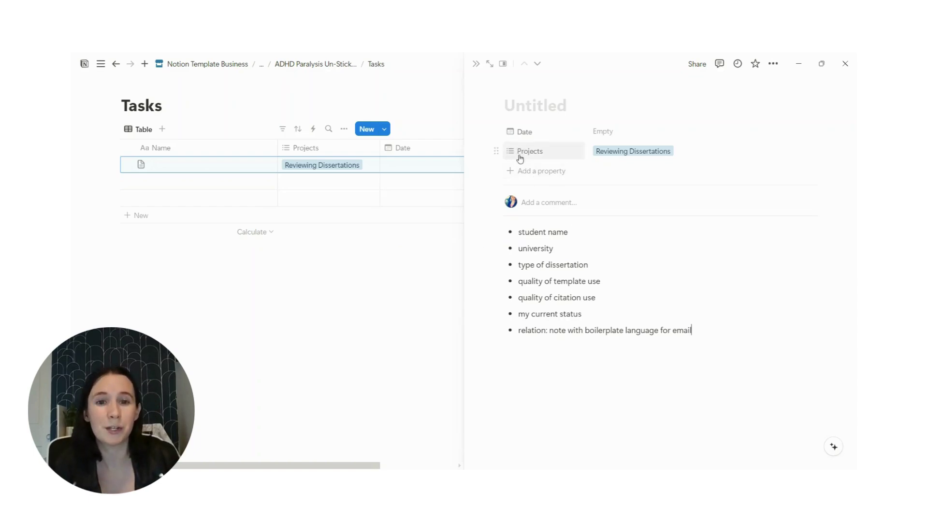
# Add a Select property named "Univeristy" to the first row's page.
pyautogui.click(520, 172)
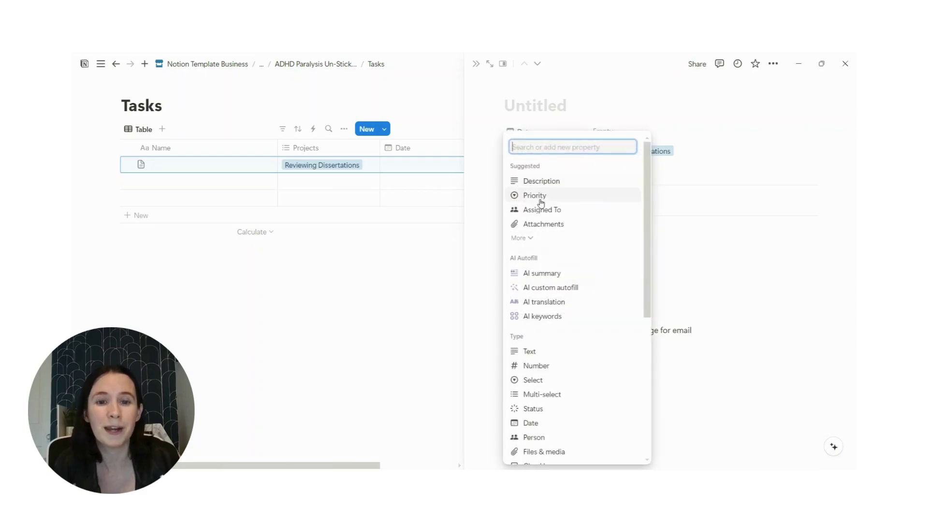
pyautogui.click(533, 380)
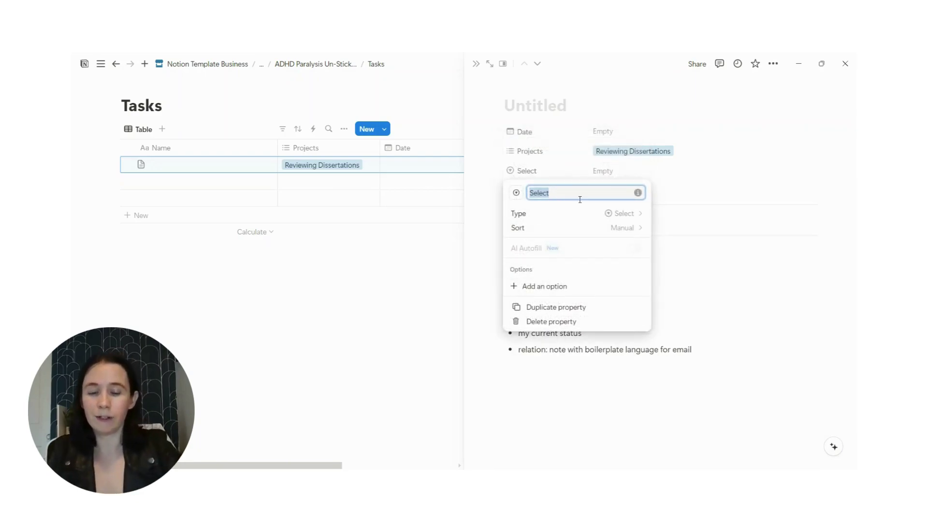
pyautogui.write('Univeristy')
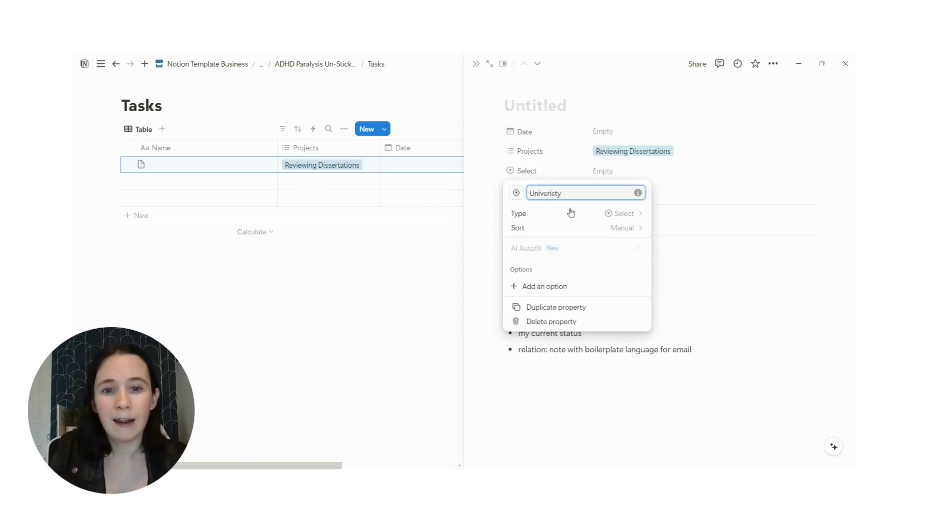
# Add the options University A and University B to the "Univeristy" property.
pyautogui.click(556, 284)
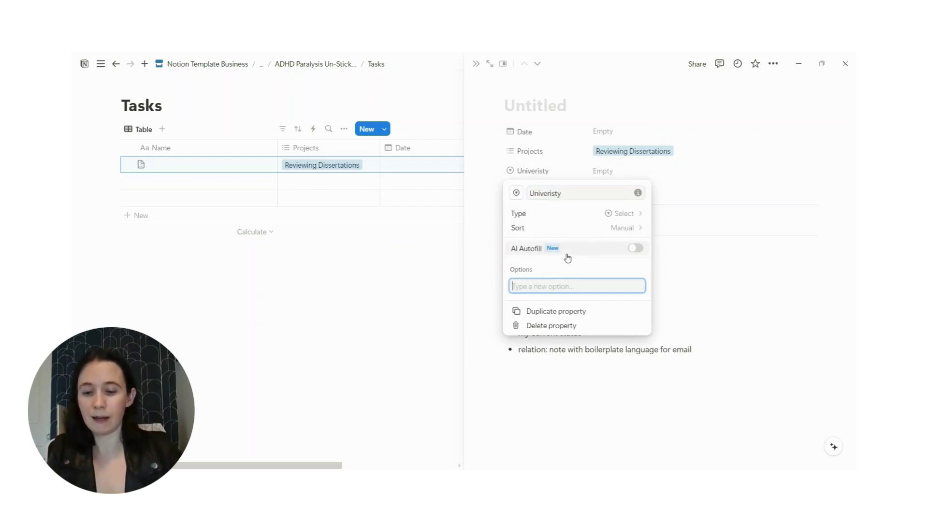
pyautogui.write('University A')
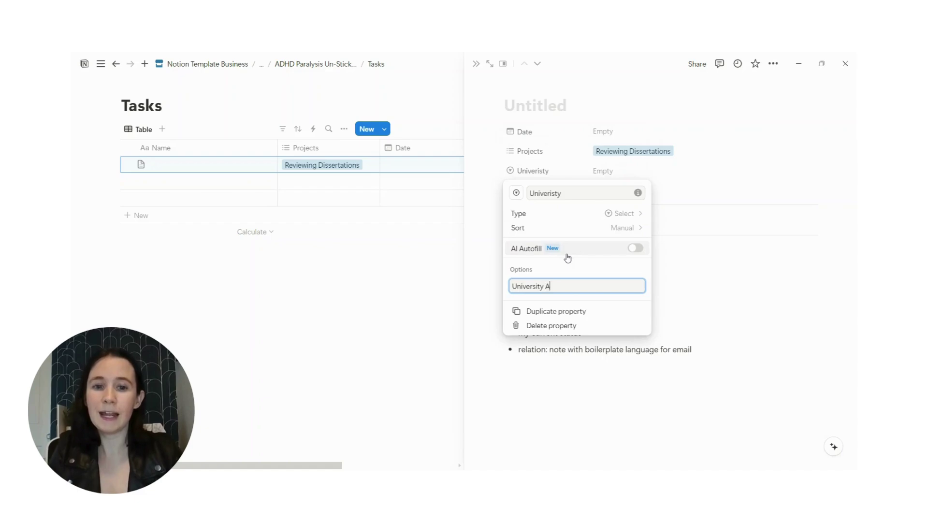
pyautogui.press('Return')
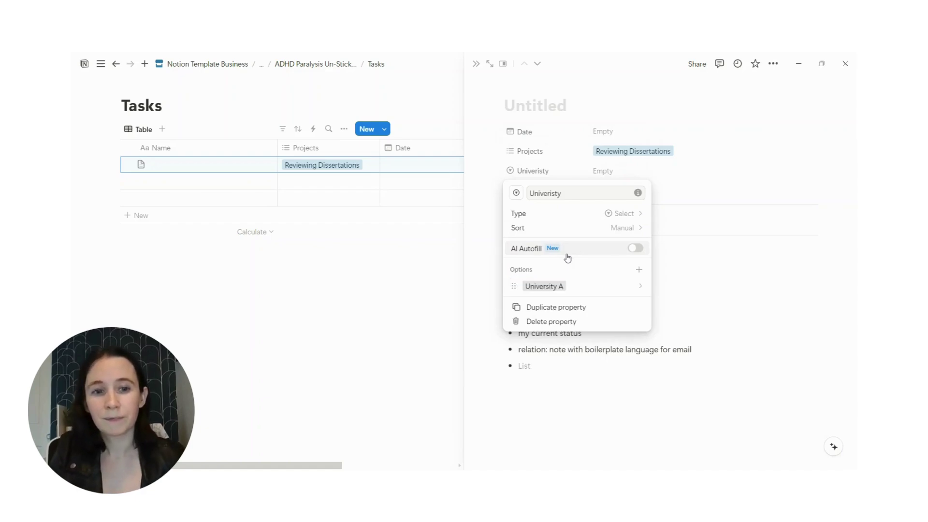
pyautogui.click(639, 269)
pyautogui.write('University B')
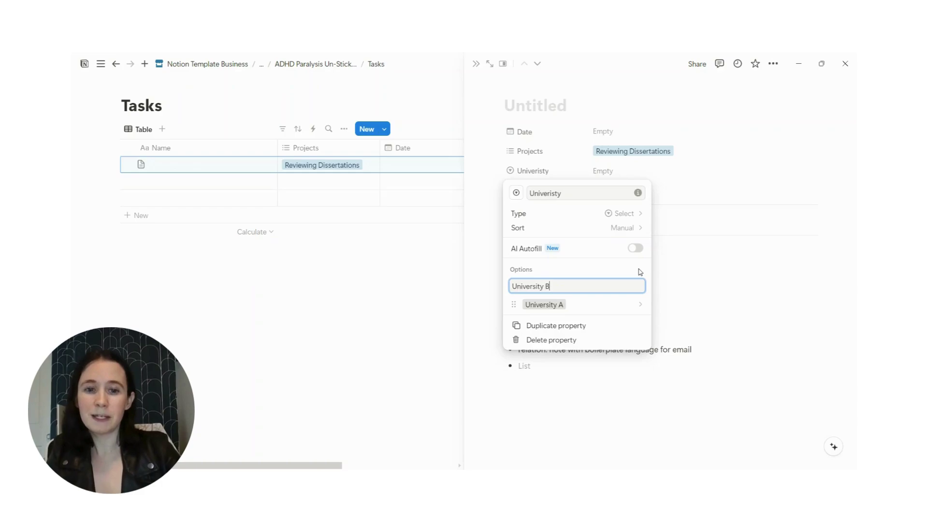
pyautogui.press('Return')
pyautogui.press('Escape')
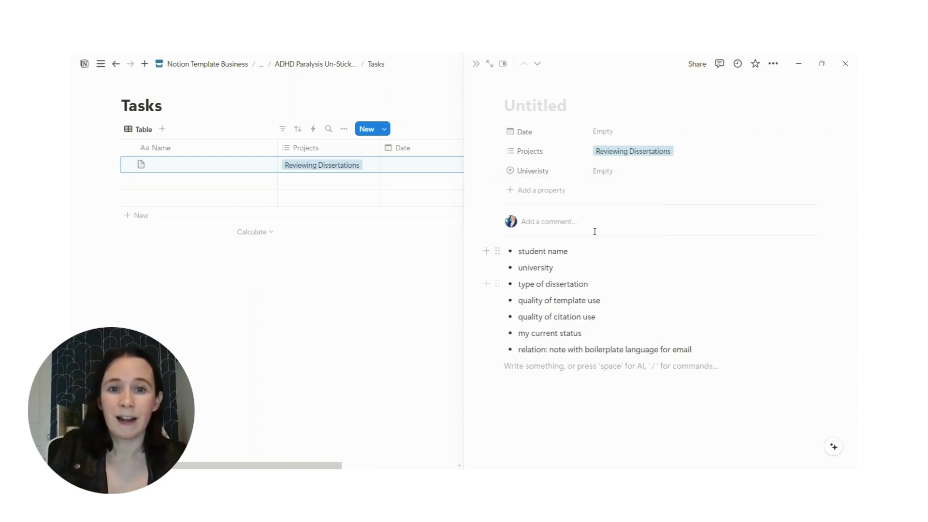
# Add a property named Template Use to the page and make it a Select property.
pyautogui.click(544, 188)
pyautogui.write('T')
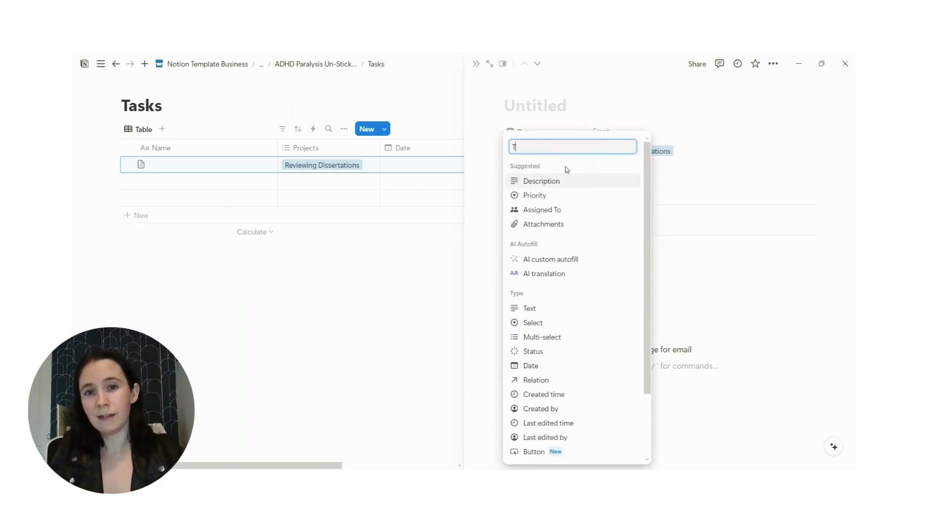
pyautogui.write('emplate Use')
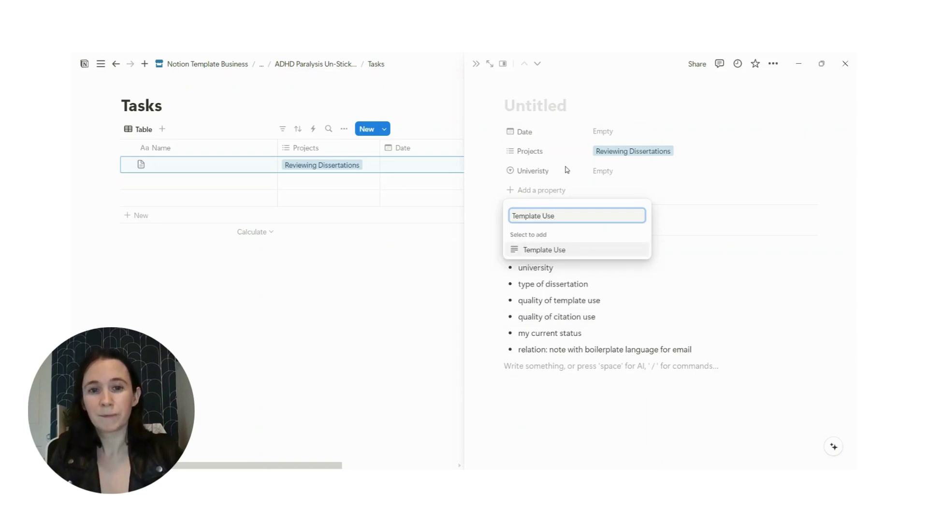
pyautogui.press('Return')
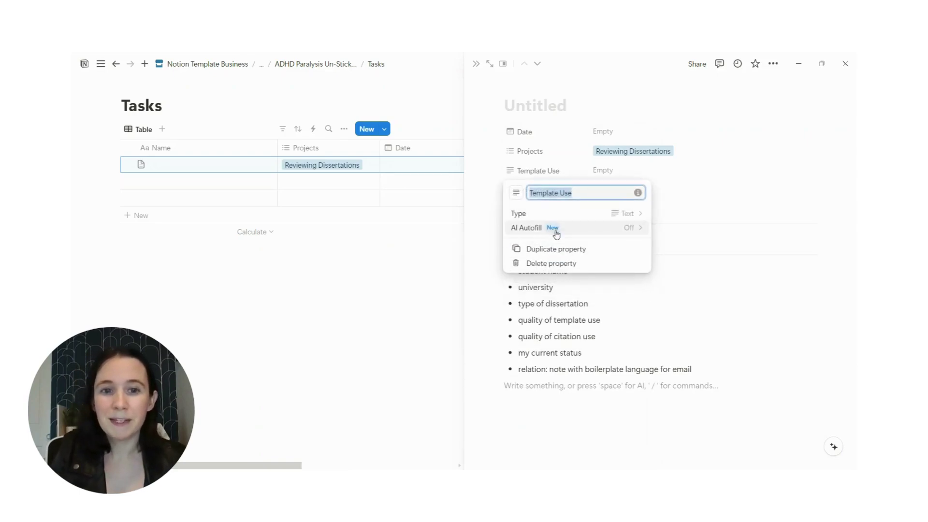
pyautogui.click(552, 213)
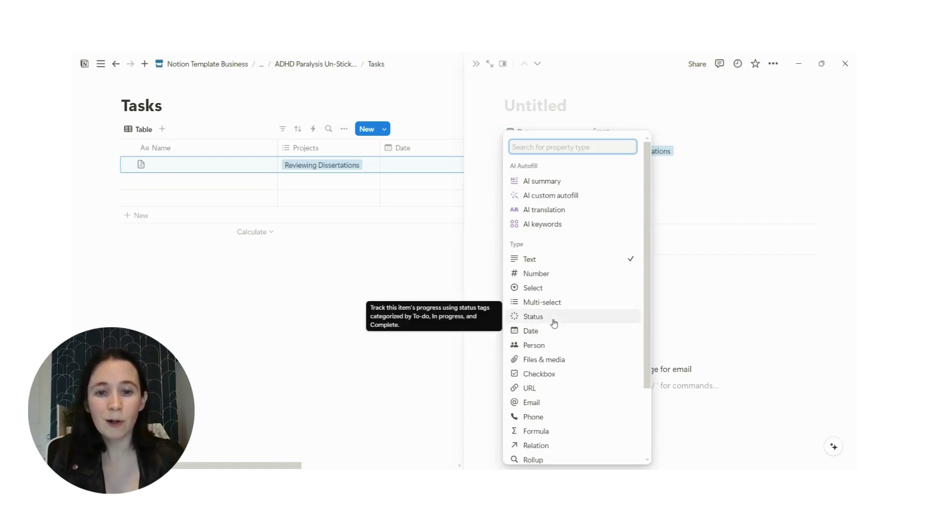
pyautogui.click(534, 289)
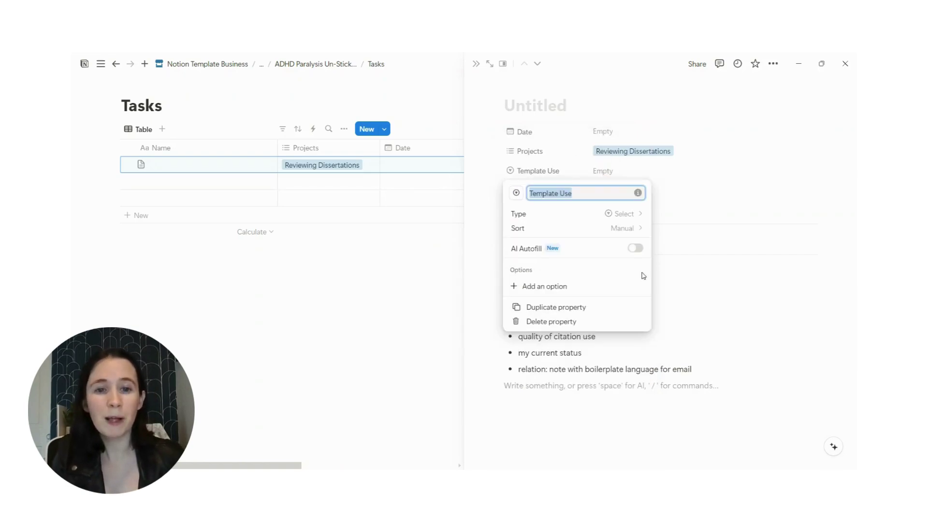
# Give the Template Use property the options Excellent, Okay and Needs Work.
pyautogui.click(574, 284)
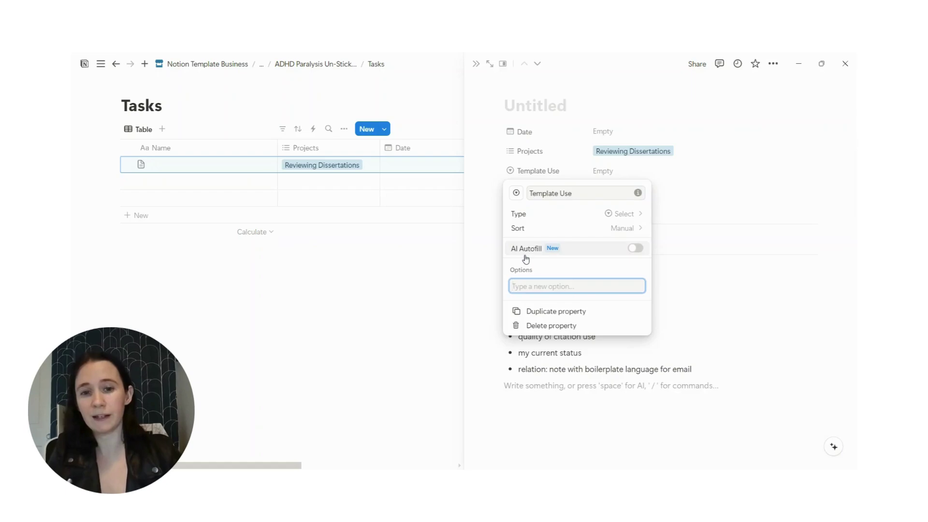
pyautogui.write('Excellent')
pyautogui.press('Return')
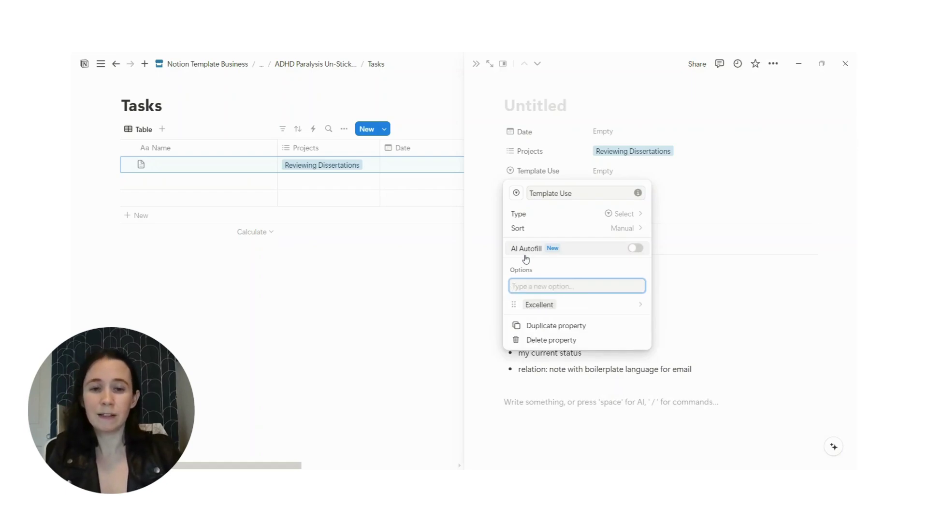
pyautogui.write('Ok')
pyautogui.press('BackSpace')
pyautogui.press('BackSpace')
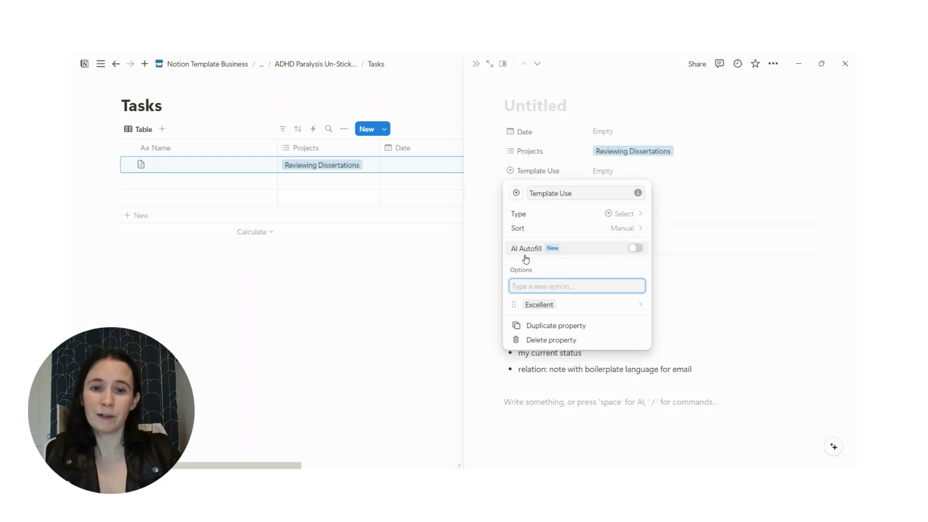
pyautogui.write('Okay')
pyautogui.press('Return')
pyautogui.write('Ne')
pyautogui.press('BackSpace')
pyautogui.press('BackSpace')
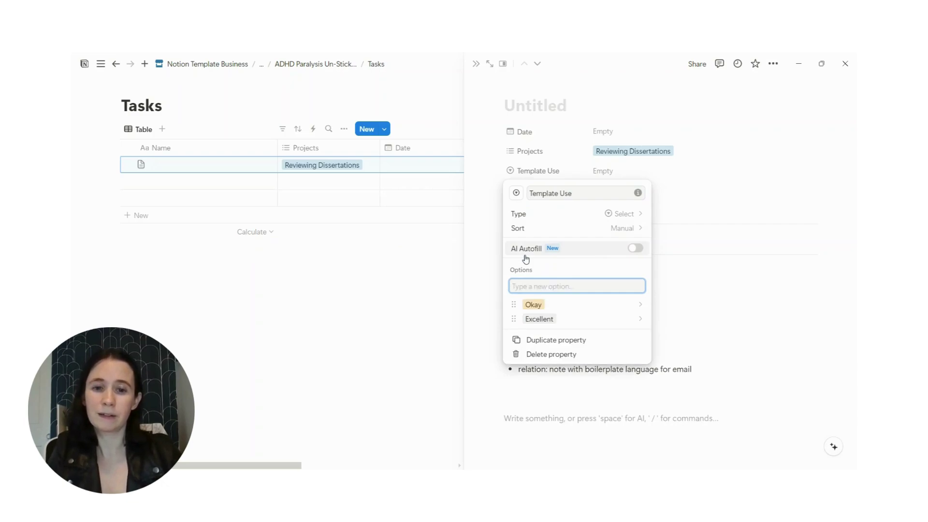
pyautogui.write('Needs Wor')
pyautogui.press('BackSpace')
pyautogui.press('BackSpace')
pyautogui.press('BackSpace')
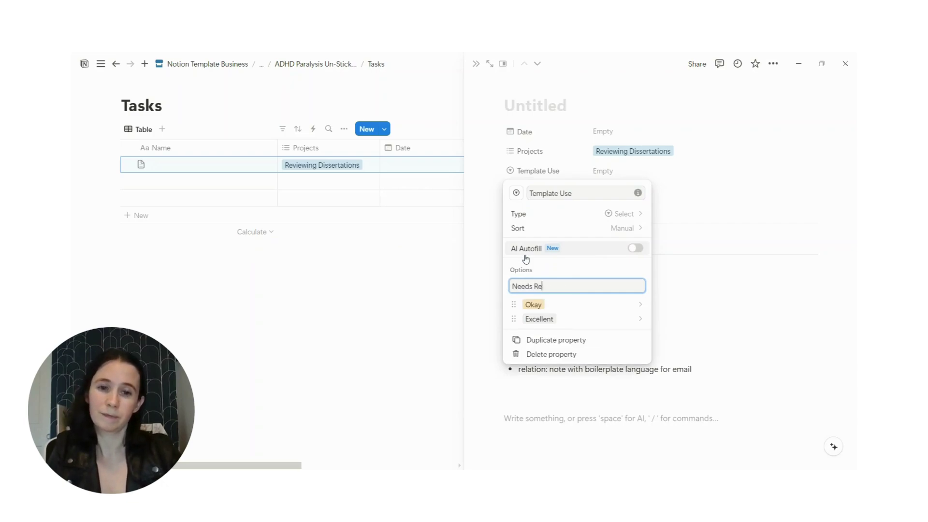
pyautogui.write('Work')
pyautogui.press('Return')
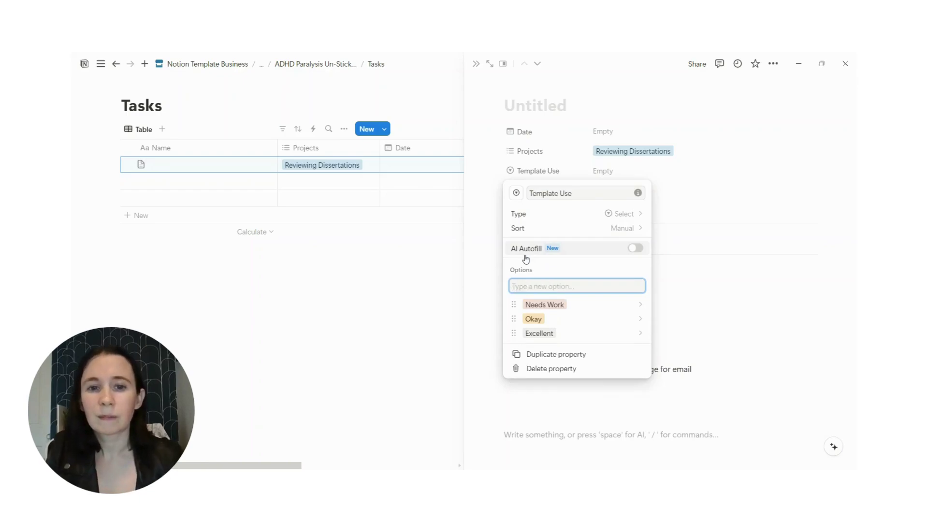
pyautogui.click(498, 242)
# Add a Status property to the first row's page.
pyautogui.click(530, 210)
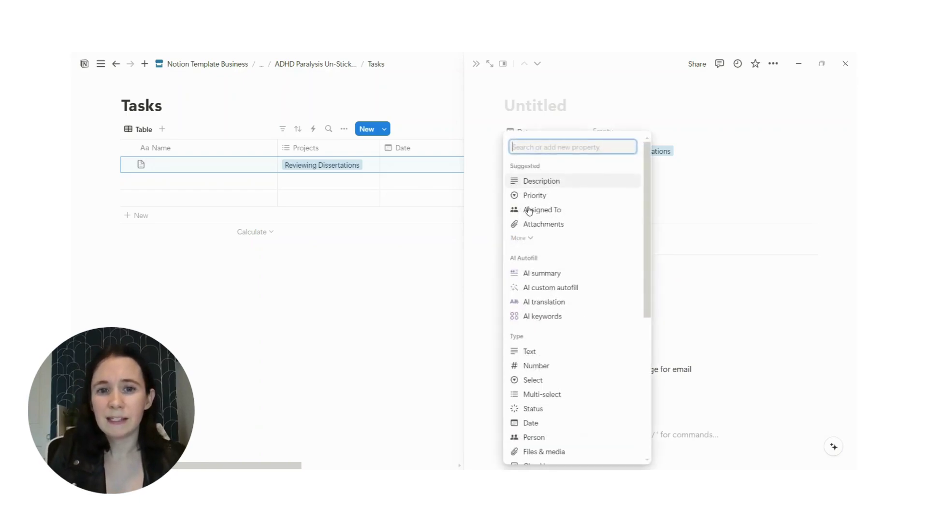
pyautogui.write('sta')
pyautogui.click(527, 304)
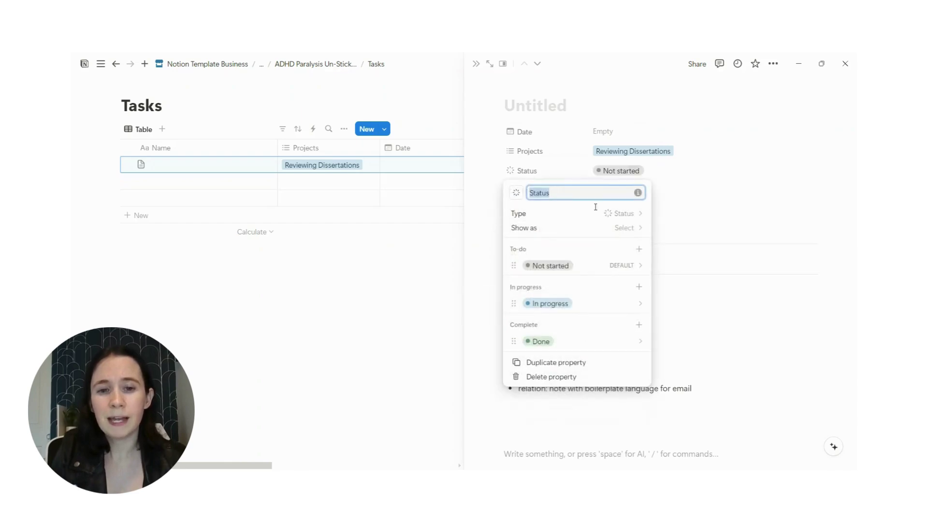
# Add a "Returned to student for changes" option to the Status property's In progress group and close the page.
pyautogui.click(639, 287)
pyautogui.write('Returned t')
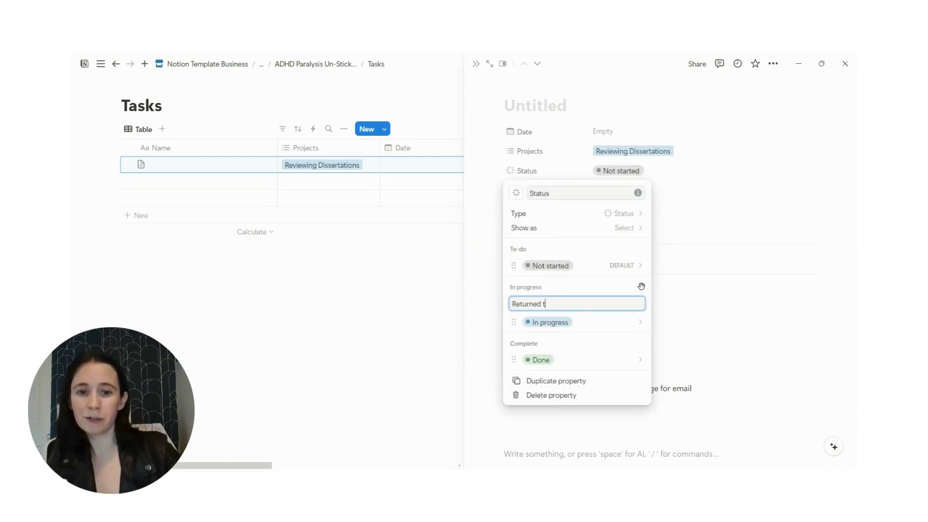
pyautogui.write('o student for changes')
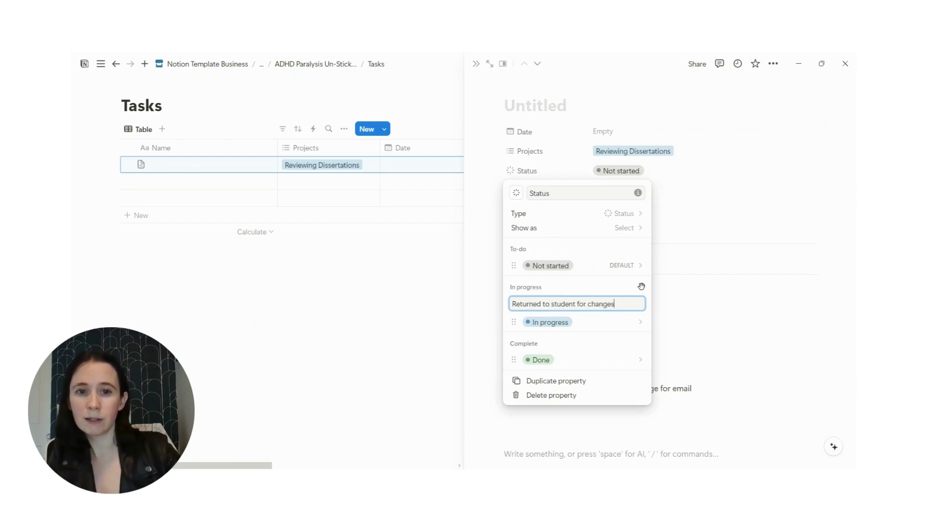
pyautogui.press('Return')
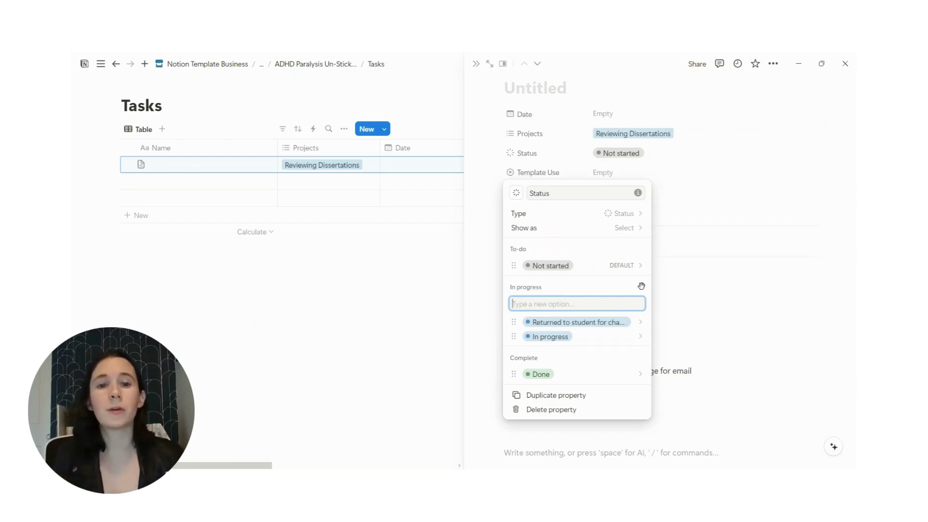
pyautogui.click(490, 179)
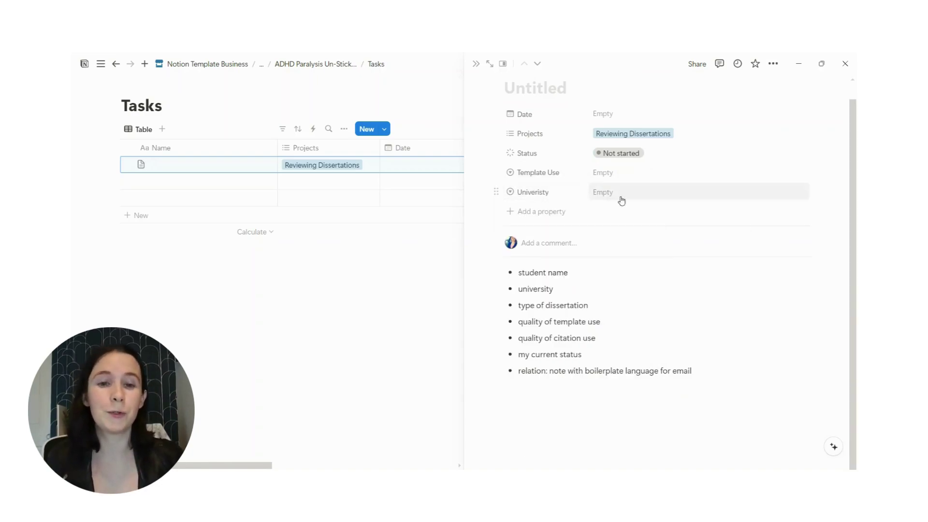
pyautogui.click(297, 338)
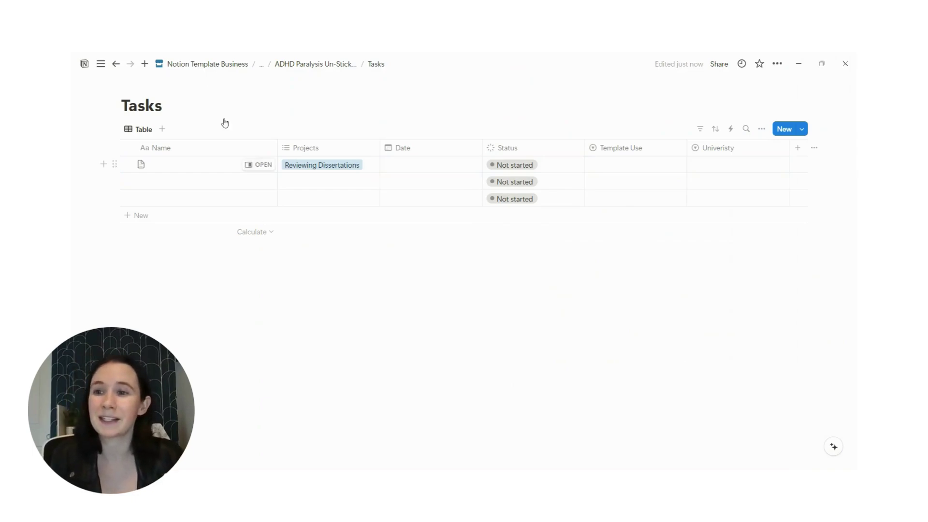
# Name the first two rows of the Tasks table with the students' full names.
pyautogui.click(173, 164)
pyautogui.write('John Doe')
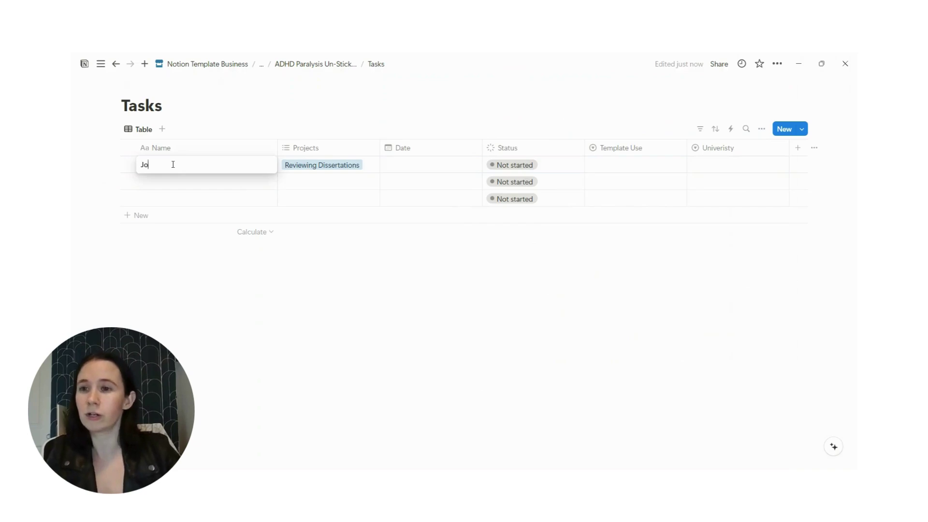
pyautogui.press('Return')
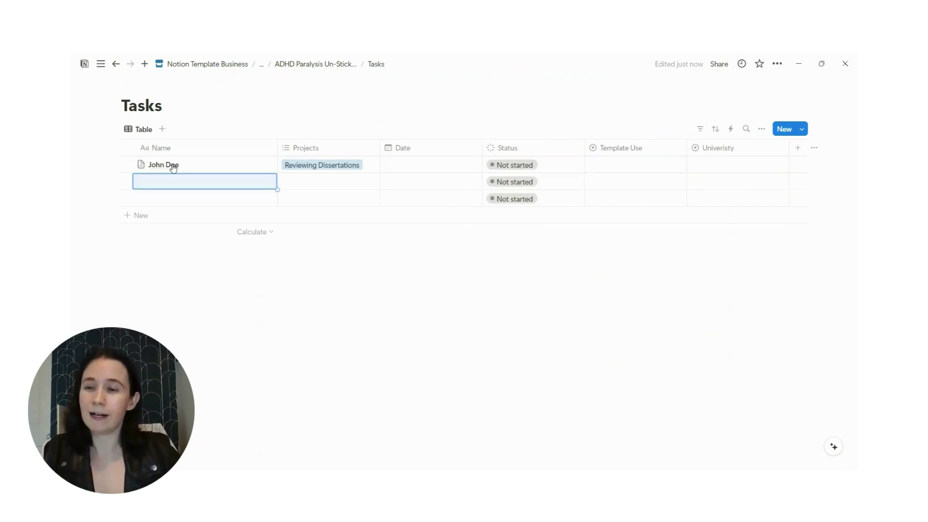
pyautogui.write('Emily Brown')
pyautogui.press('Return')
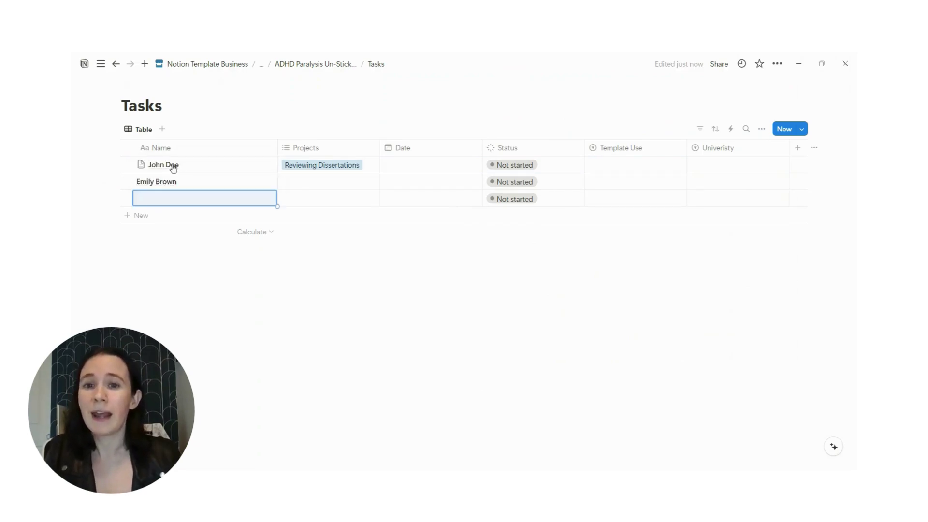
# Set Template Use to Excellent in the first row and Needs Work in the second, with the second row's Status as Returned to student for changes.
pyautogui.click(631, 165)
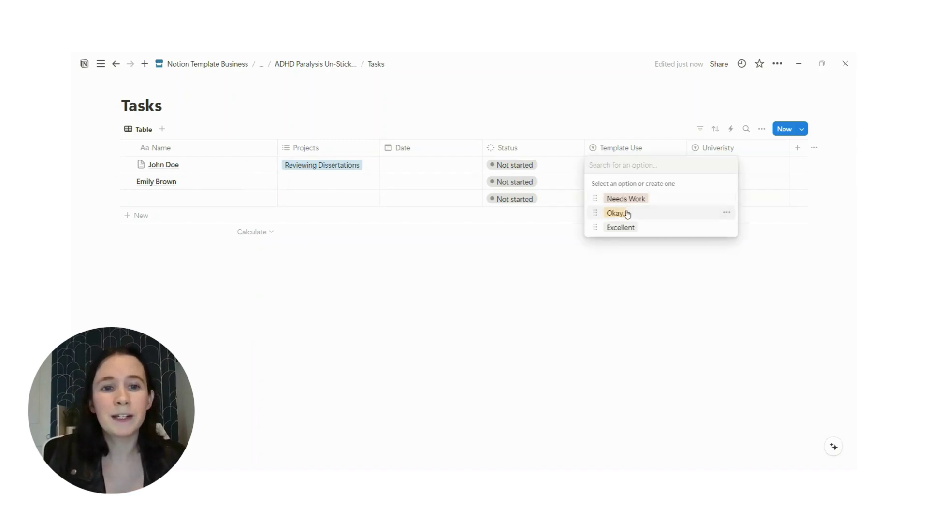
pyautogui.click(620, 227)
pyautogui.click(603, 187)
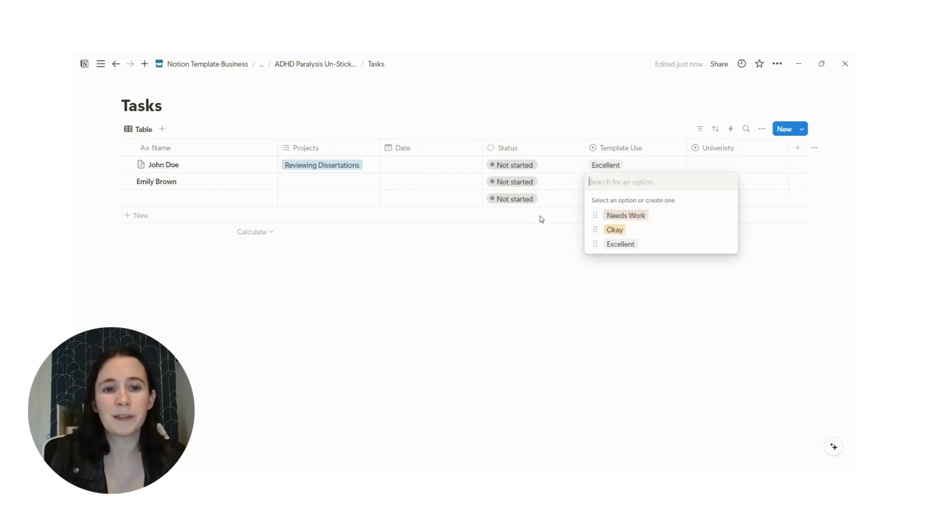
pyautogui.click(610, 218)
pyautogui.click(537, 182)
pyautogui.click(520, 254)
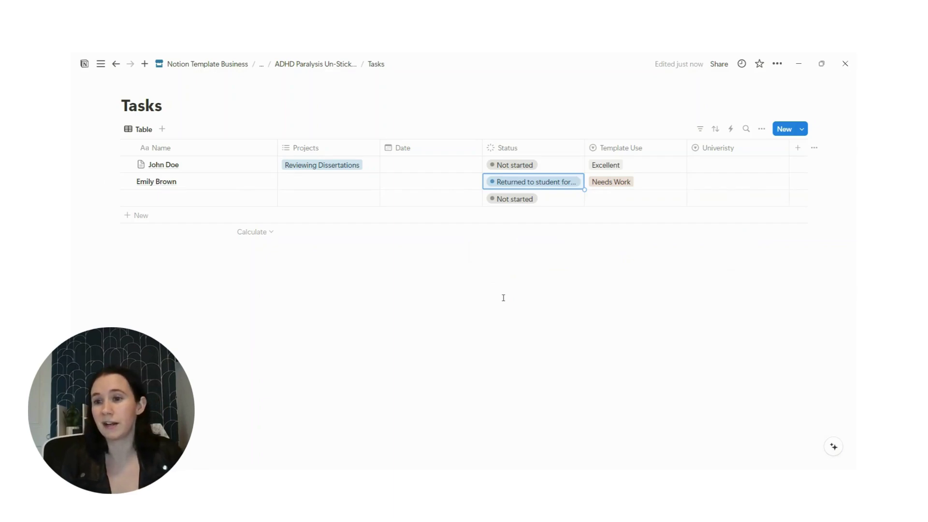
# Add a new row named "Read for Client A" at the end of the Tasks table.
pyautogui.click(153, 218)
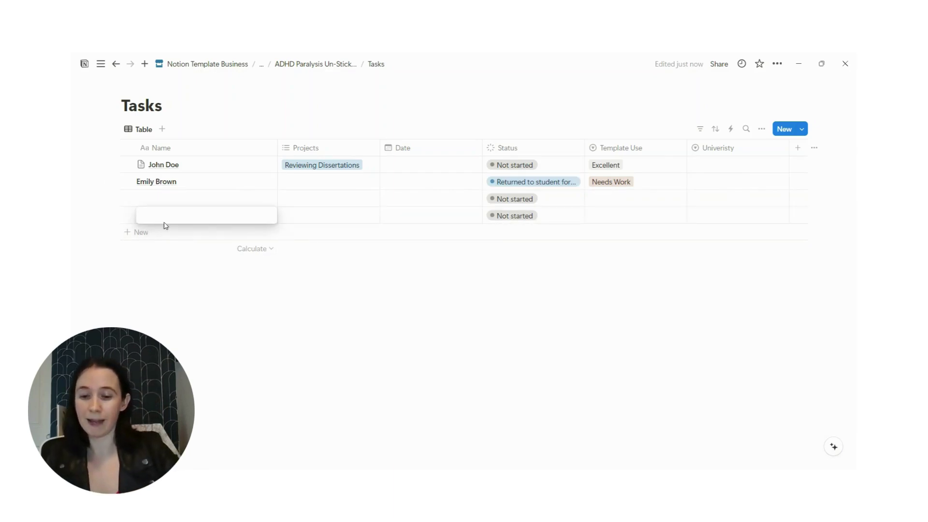
pyautogui.write('Read for ')
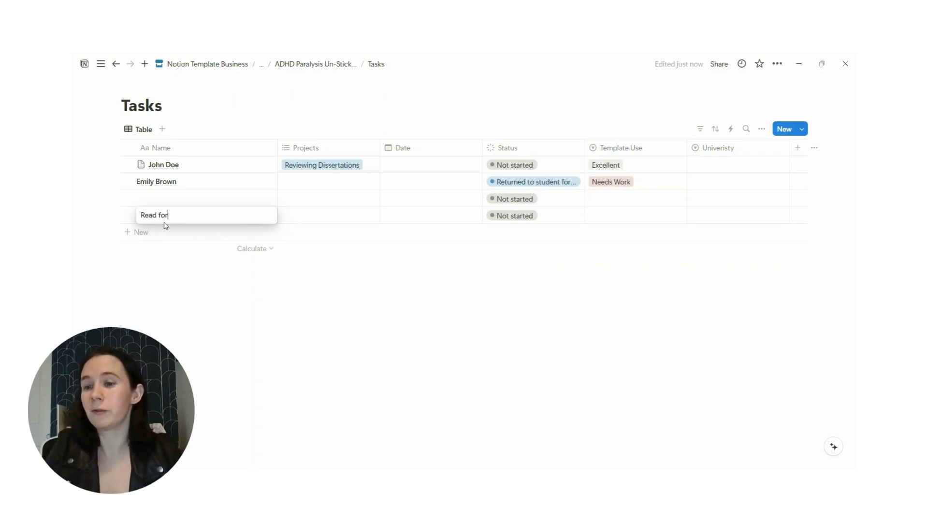
pyautogui.write('Client A')
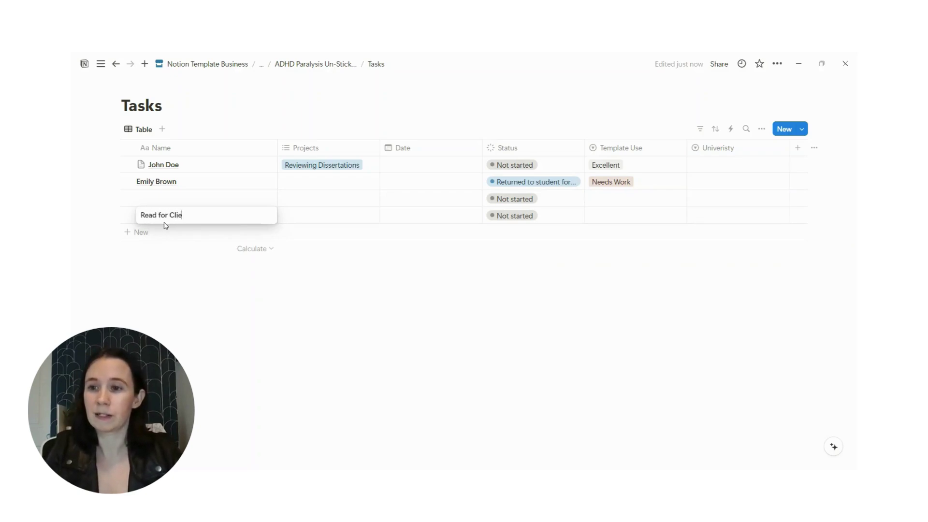
pyautogui.press('Return')
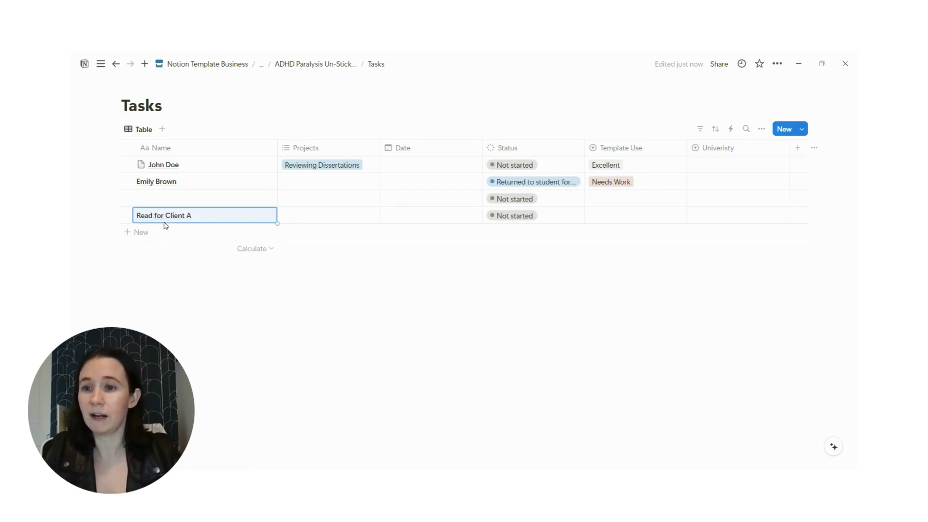
# Create a "Novel Editing" option in the Projects property and assign it to the Read for Client A row.
pyautogui.click(312, 217)
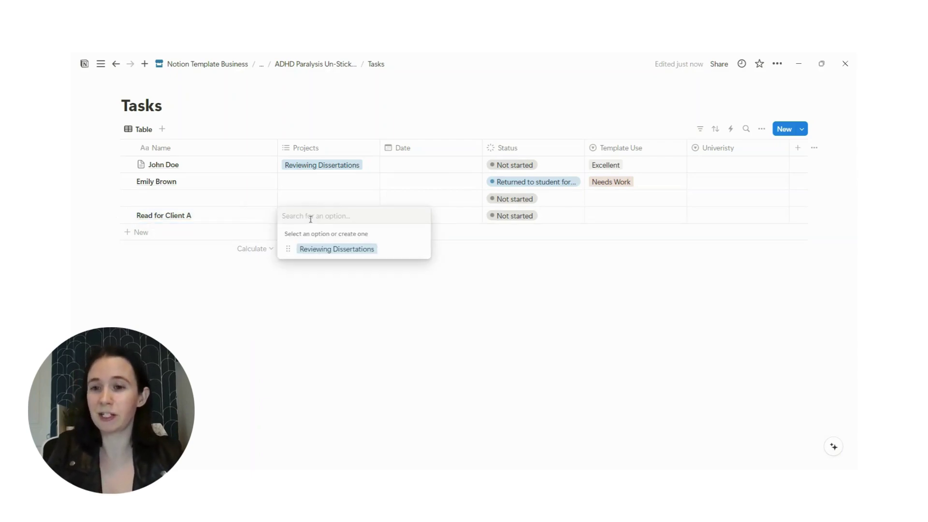
pyautogui.write('Novel')
pyautogui.press('BackSpace')
pyautogui.write('Editing')
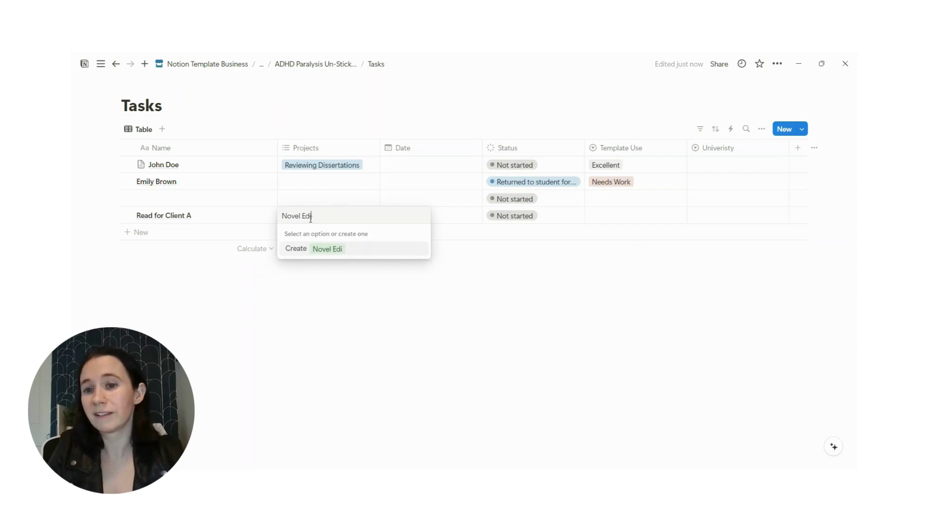
pyautogui.press('Return')
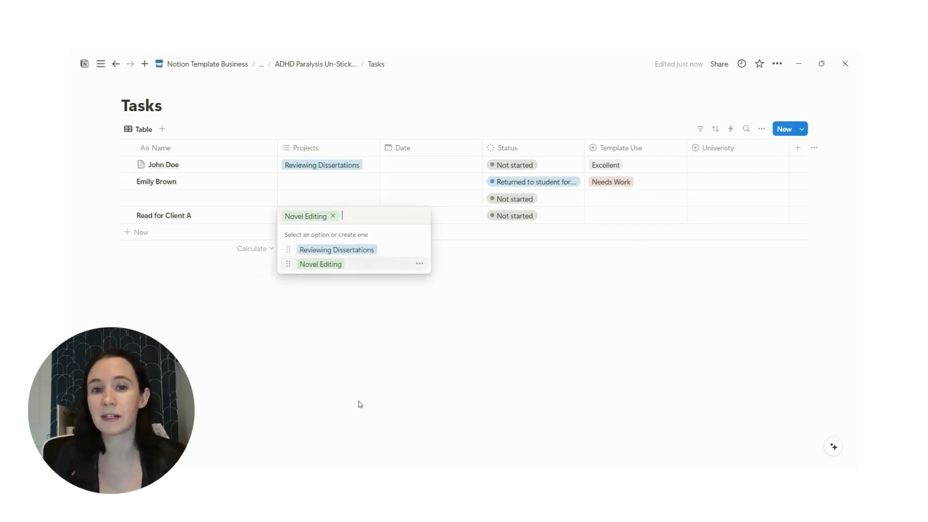
pyautogui.press('Escape')
pyautogui.click(503, 214)
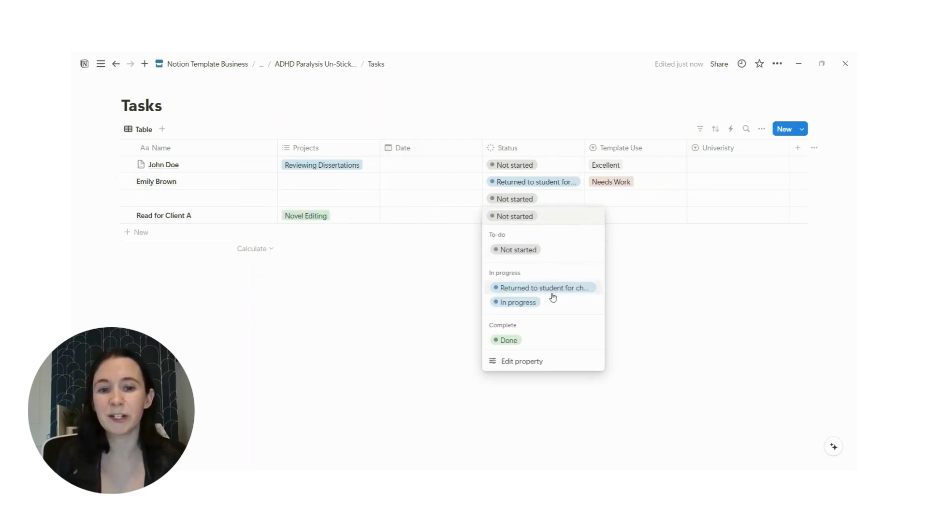
pyautogui.press('Escape')
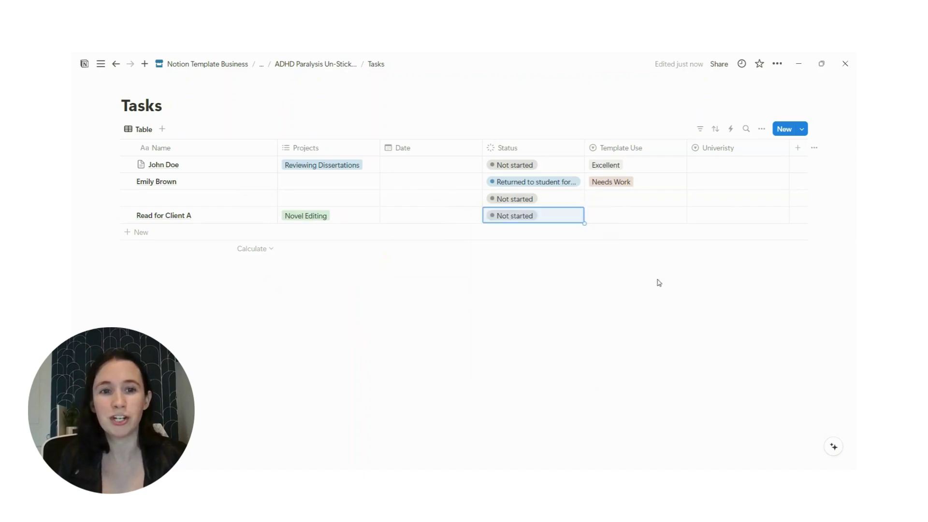
pyautogui.click(618, 205)
pyautogui.press('Escape')
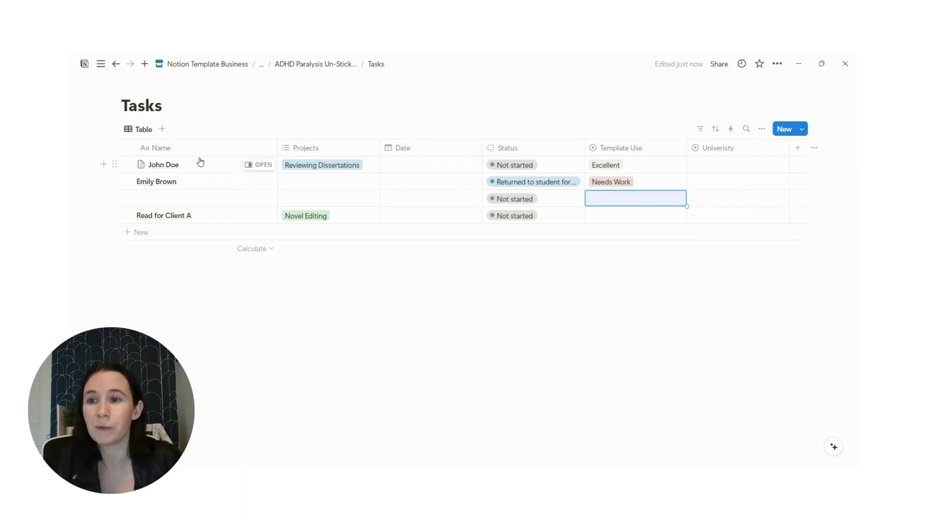
# Open the first row's page and delete the "Returned to student for changes" option from its Status property.
pyautogui.click(256, 166)
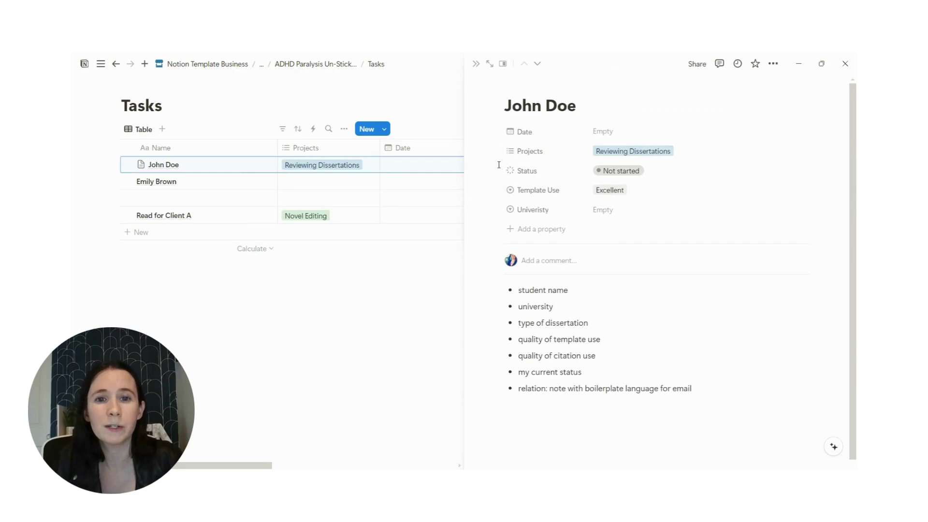
pyautogui.click(605, 172)
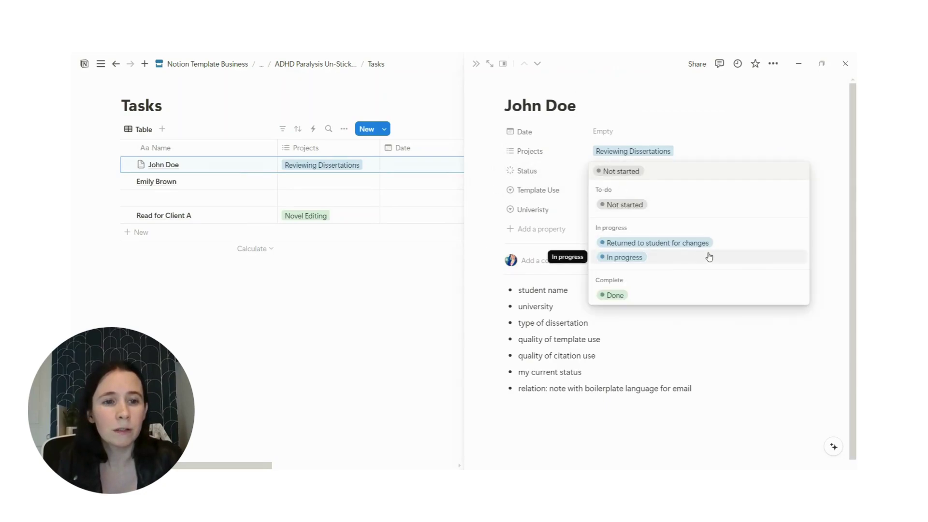
pyautogui.click(561, 173)
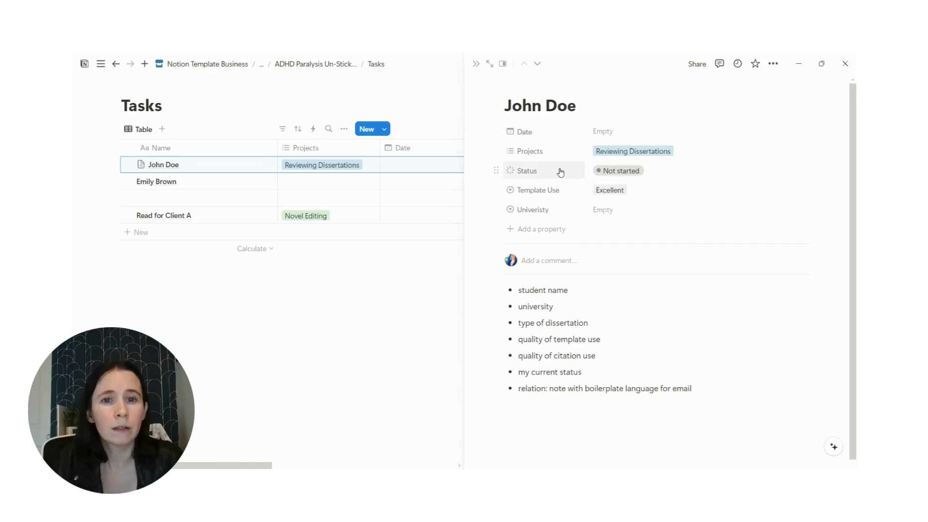
pyautogui.click(497, 171)
pyautogui.click(539, 205)
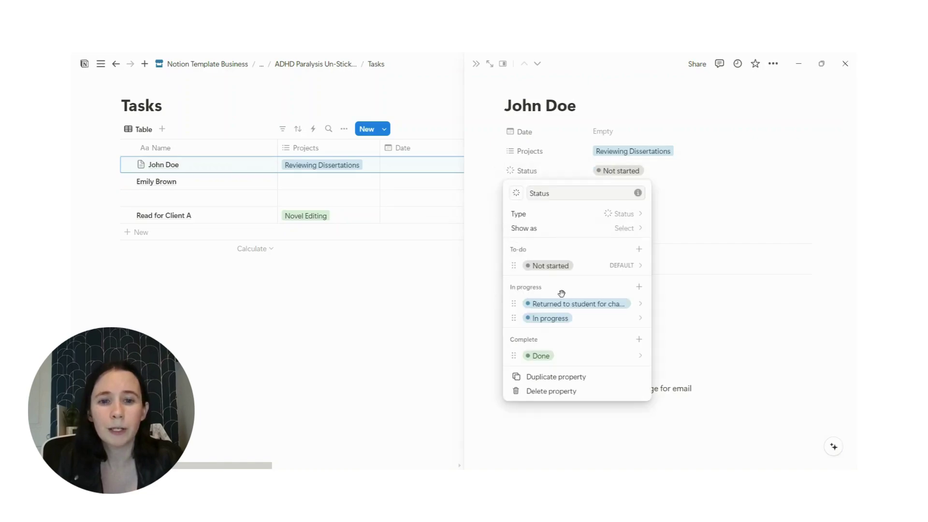
pyautogui.click(637, 304)
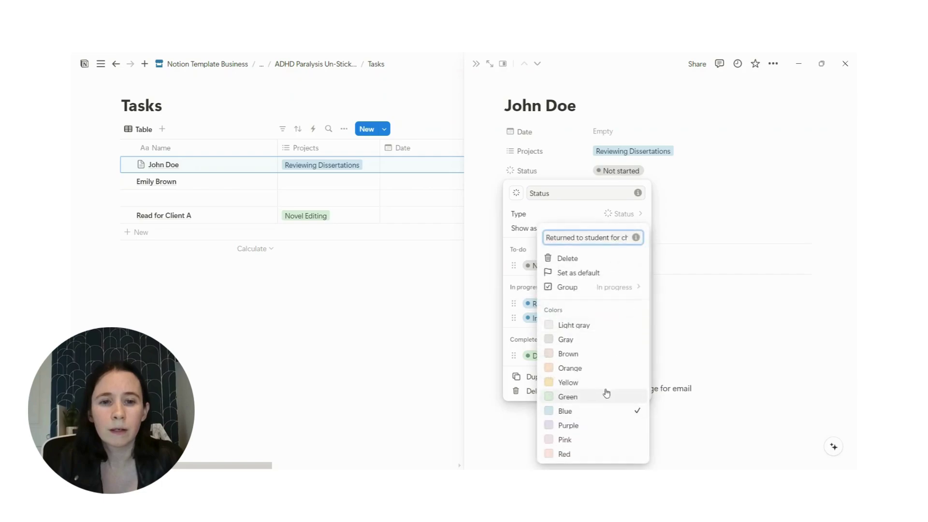
pyautogui.click(587, 261)
pyautogui.click(499, 270)
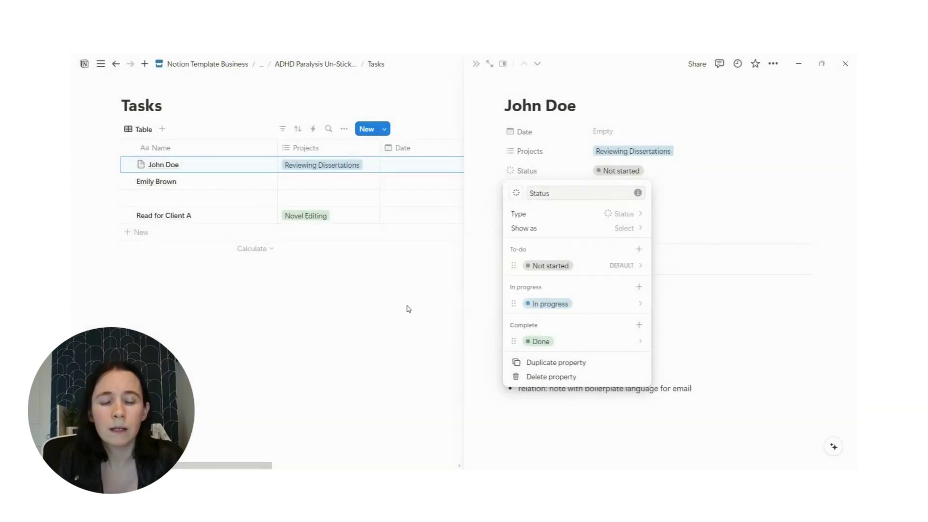
pyautogui.click(763, 208)
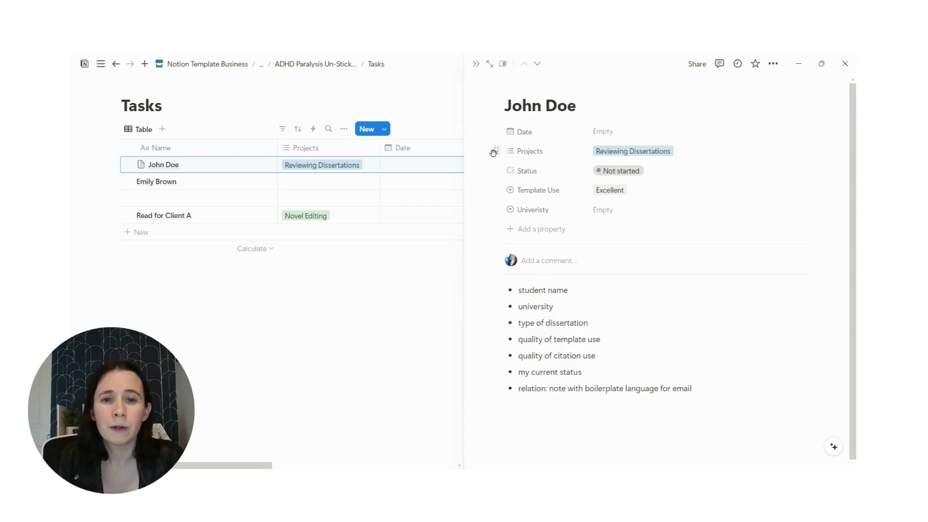
# Delete the Template Use and Univeristy properties from the Tasks database and close the row's page.
pyautogui.click(500, 190)
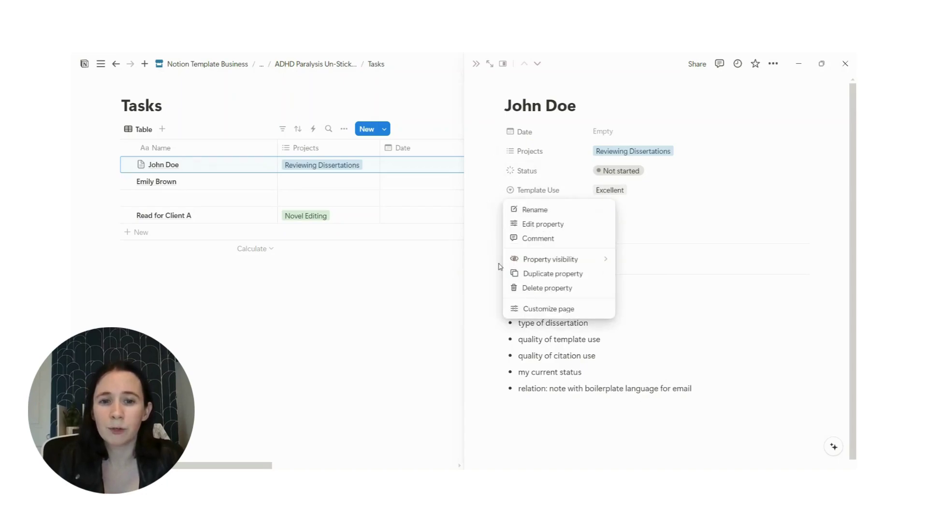
pyautogui.click(514, 289)
pyautogui.click(464, 258)
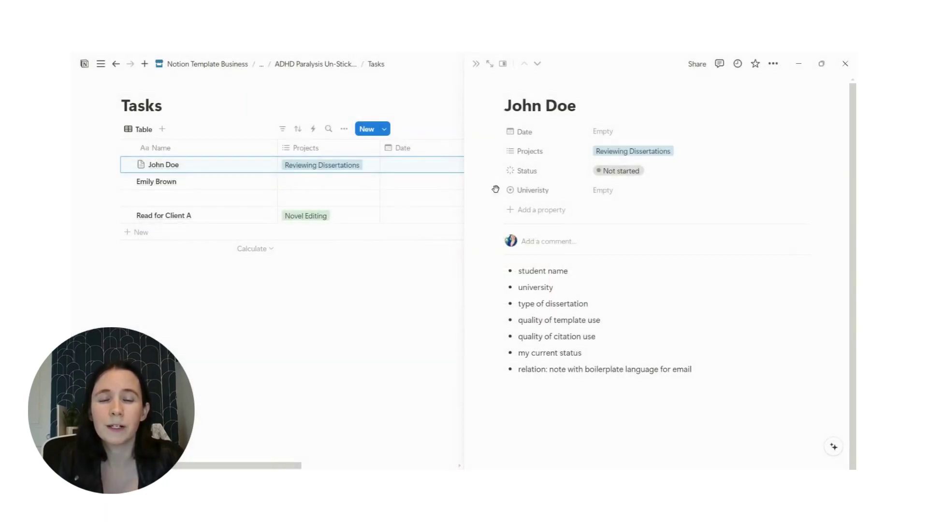
pyautogui.click(499, 190)
pyautogui.click(549, 273)
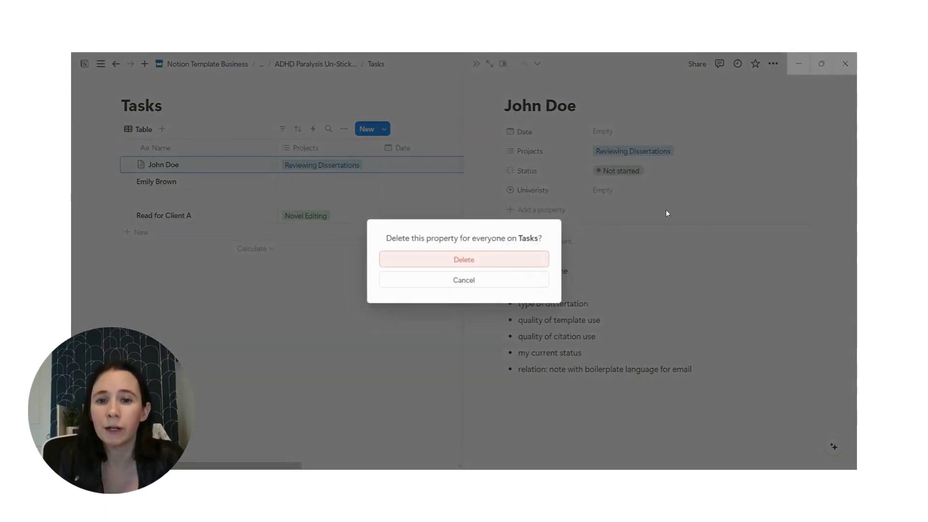
pyautogui.click(517, 263)
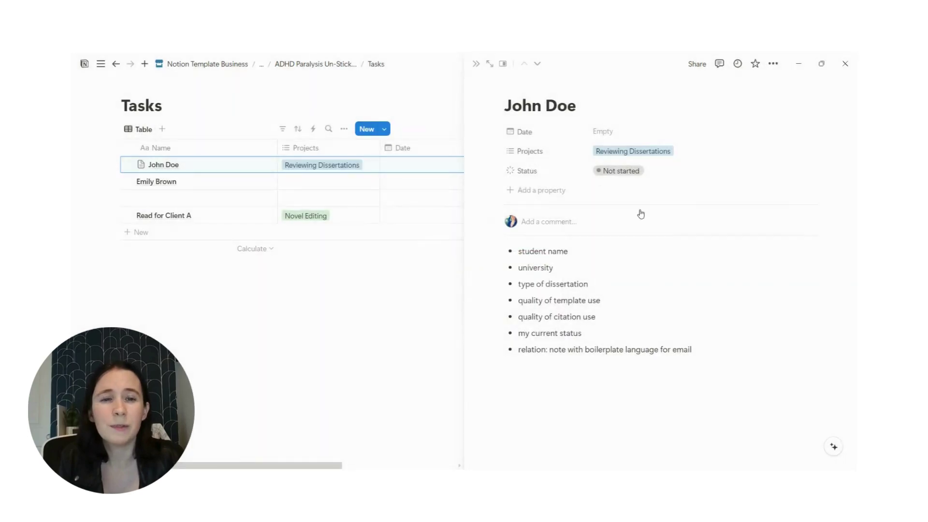
pyautogui.click(347, 297)
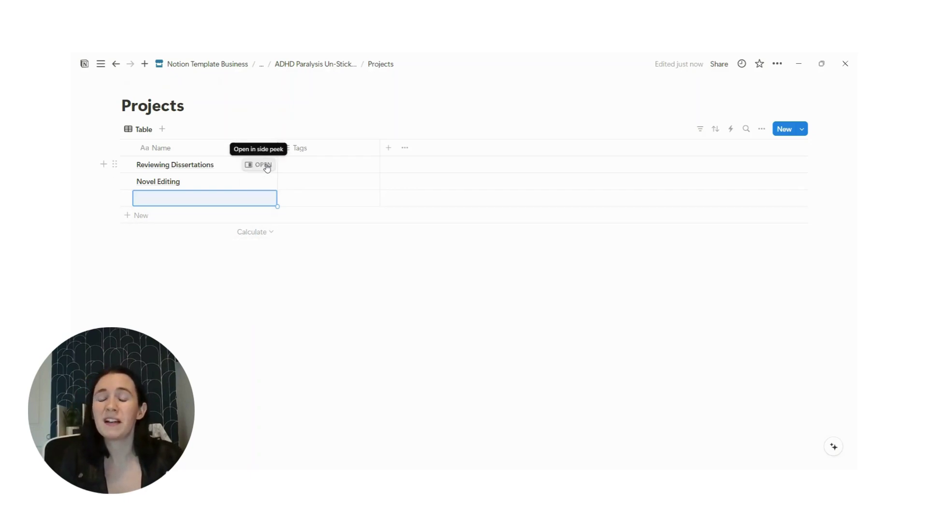
# Open the Reviewing Dissertations project page and insert an inline database in its body.
pyautogui.click(264, 165)
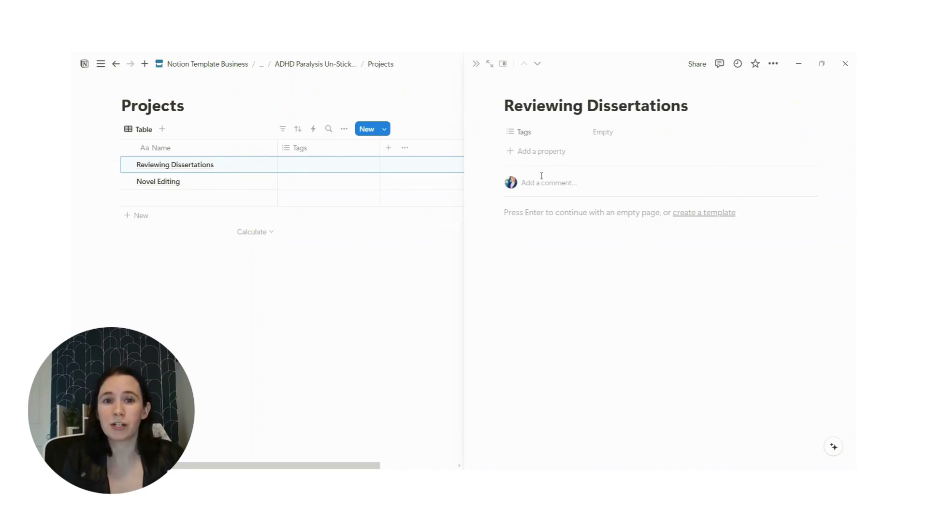
pyautogui.click(549, 213)
pyautogui.write('/da')
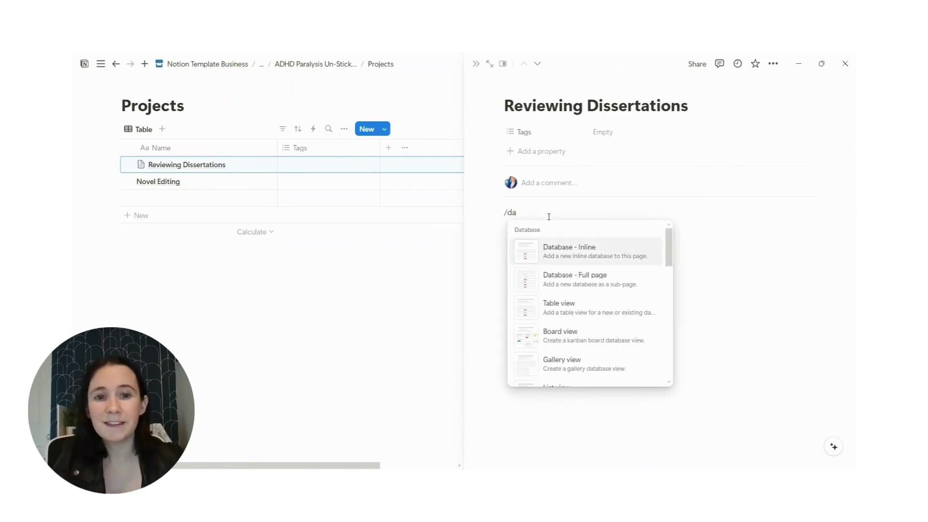
pyautogui.click(552, 256)
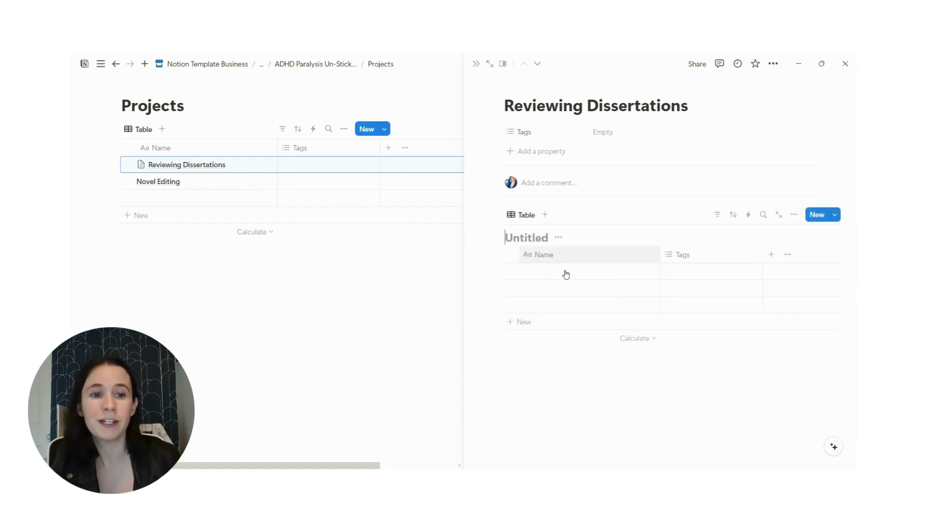
pyautogui.click(774, 255)
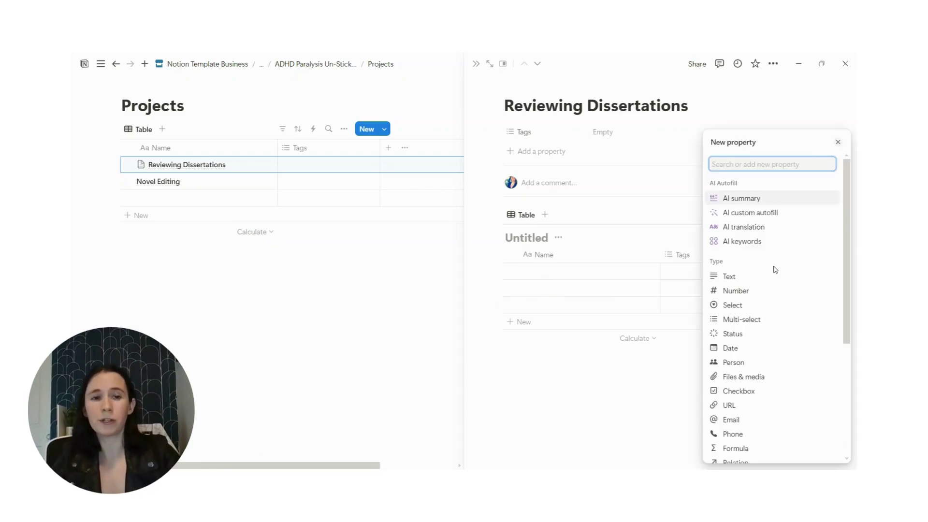
pyautogui.write('/re')
pyautogui.press('BackSpace')
pyautogui.press('BackSpace')
pyautogui.press('BackSpace')
pyautogui.write('rel')
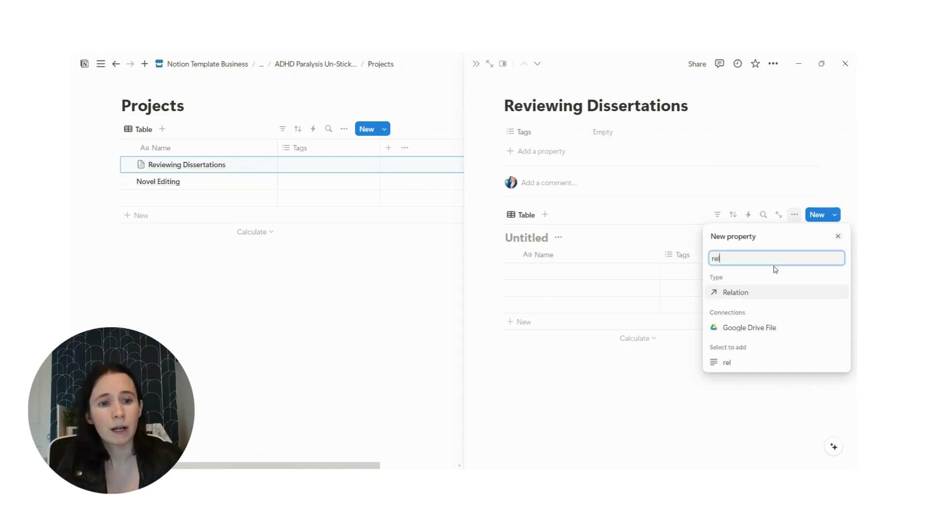
pyautogui.click(753, 291)
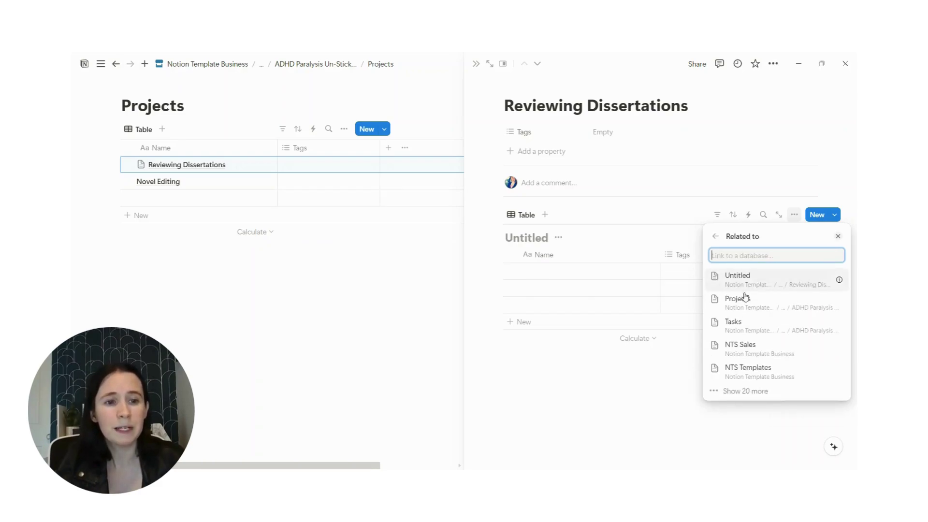
pyautogui.click(733, 323)
pyautogui.click(692, 363)
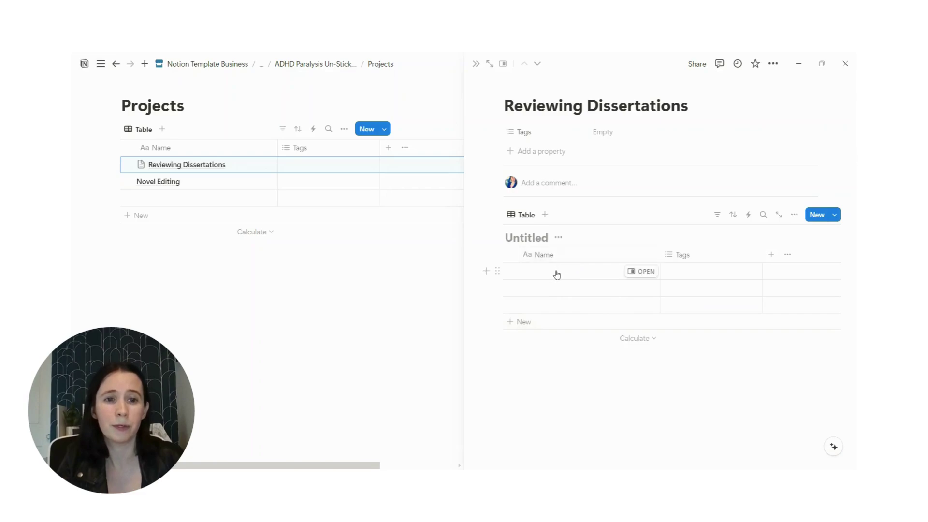
pyautogui.click(793, 216)
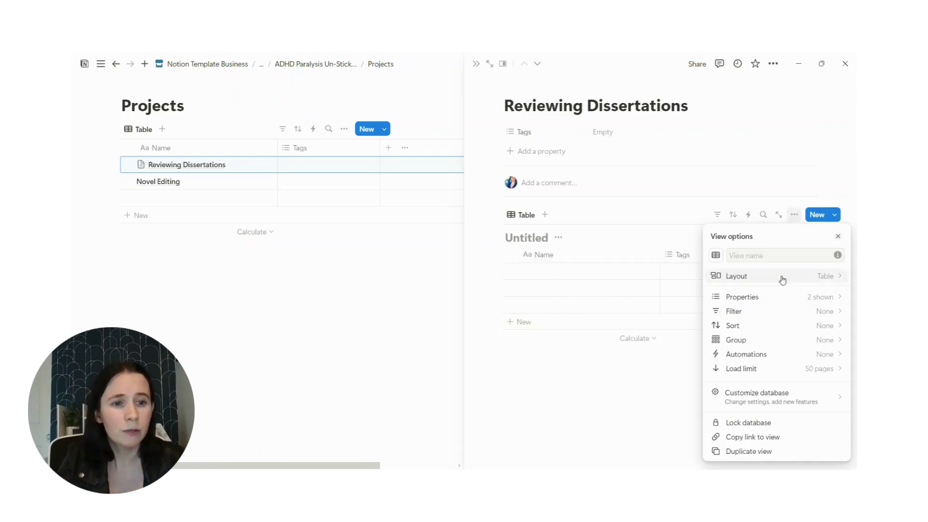
pyautogui.click(779, 303)
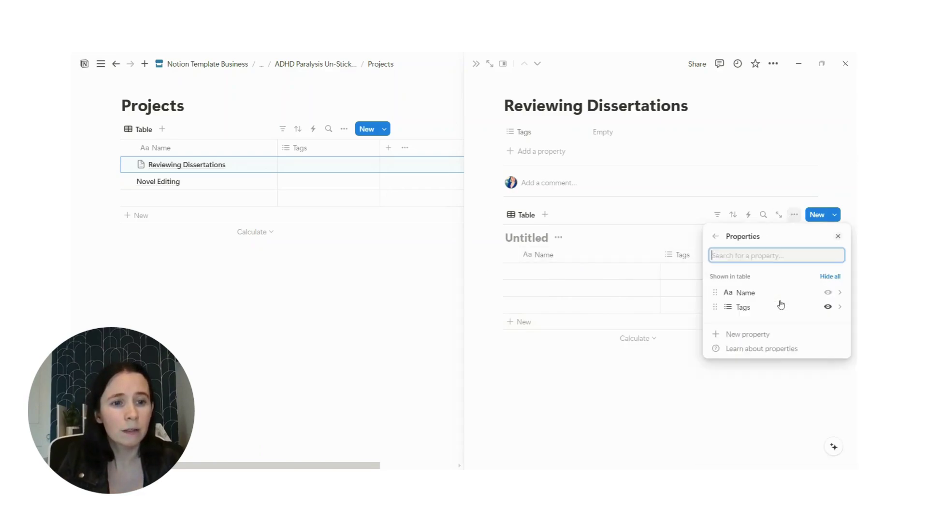
pyautogui.click(699, 353)
# Add a relation property to the inline database linked to the Tasks database, and try to show it on Tasks.
pyautogui.click(769, 253)
pyautogui.write('re')
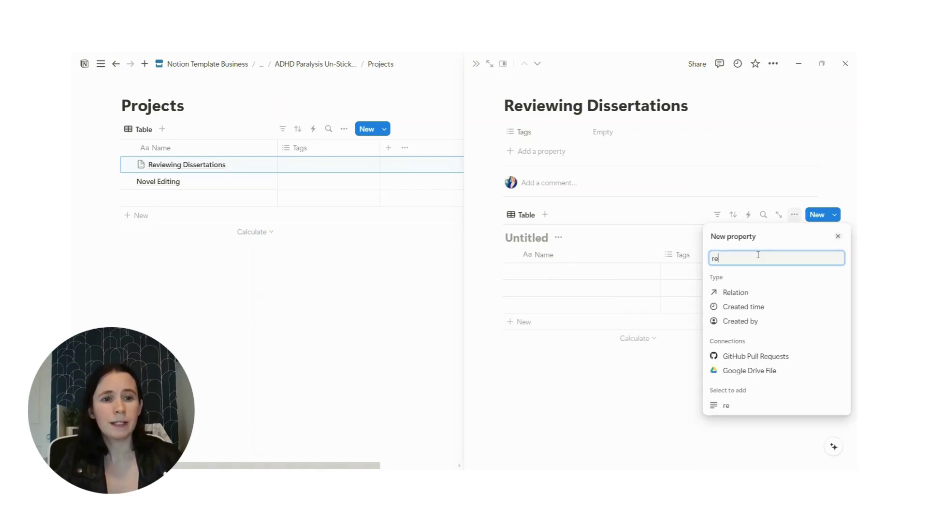
pyautogui.click(737, 293)
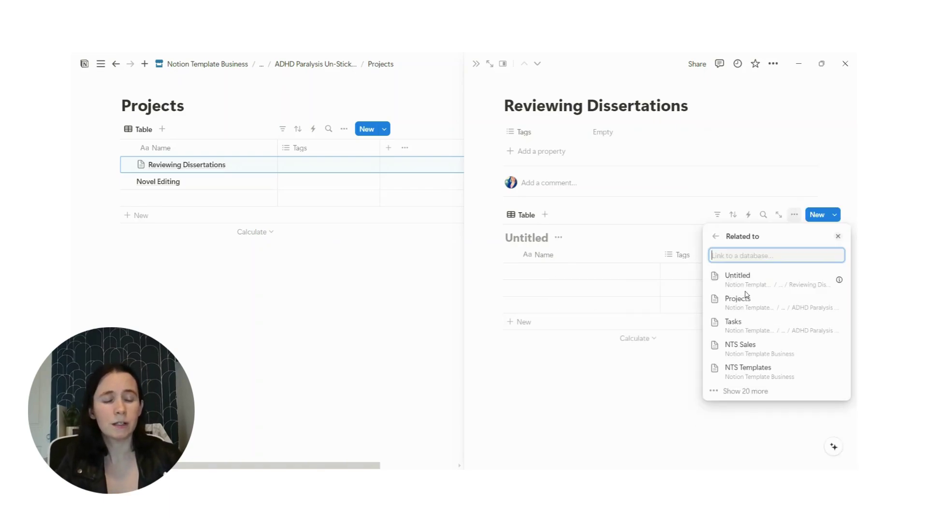
pyautogui.click(734, 322)
pyautogui.click(744, 322)
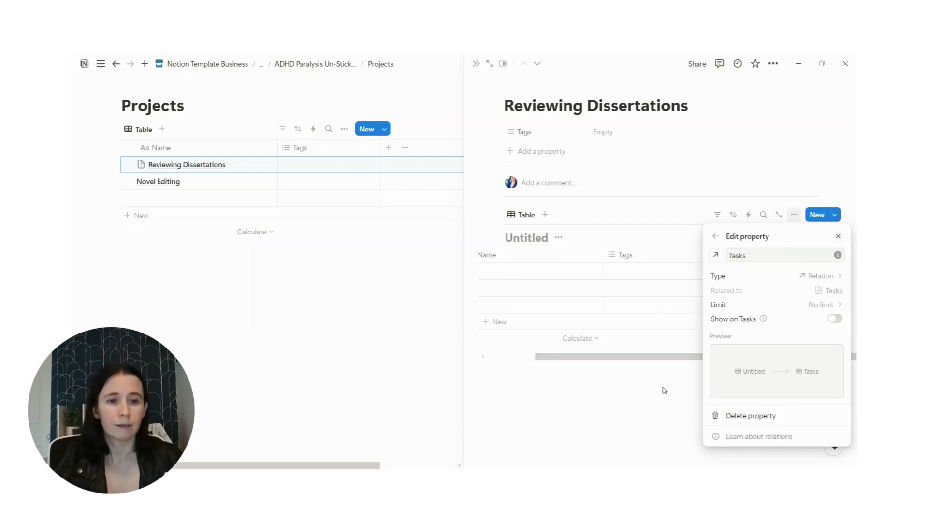
pyautogui.click(835, 319)
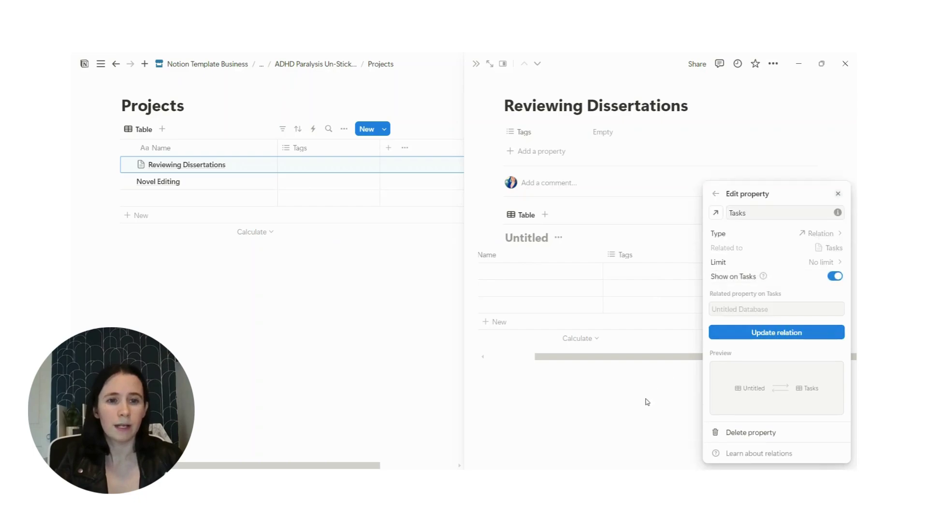
pyautogui.click(643, 400)
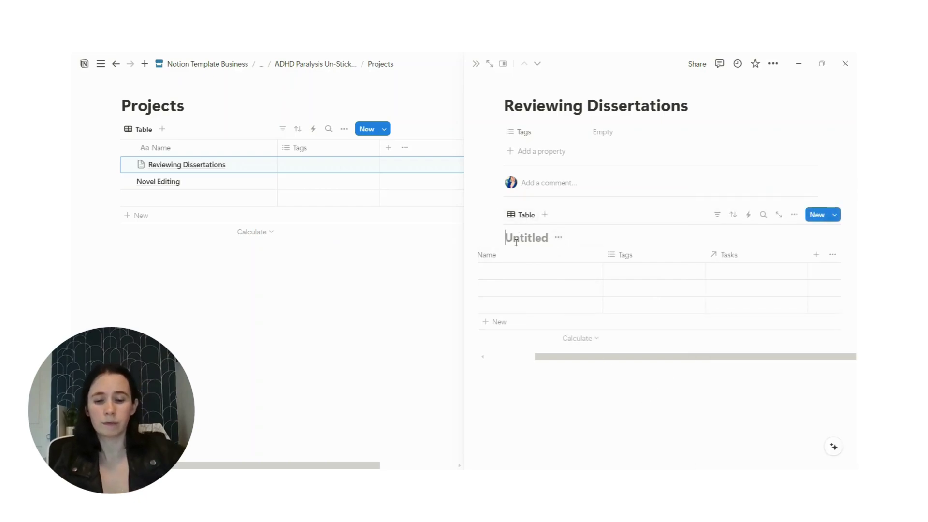
# Title the inline database "Students".
pyautogui.write('S')
pyautogui.press('BackSpace')
pyautogui.write('S')
pyautogui.press('BackSpace')
pyautogui.write('S')
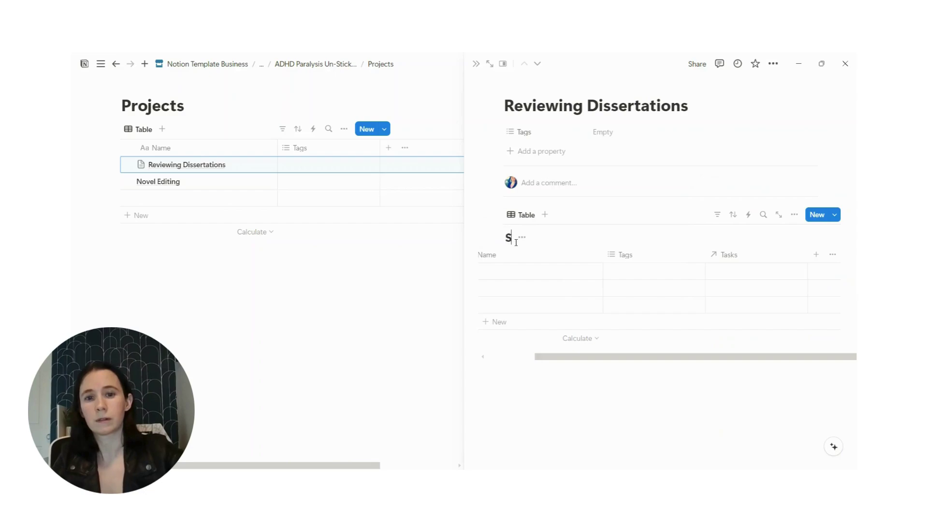
pyautogui.write('tudents')
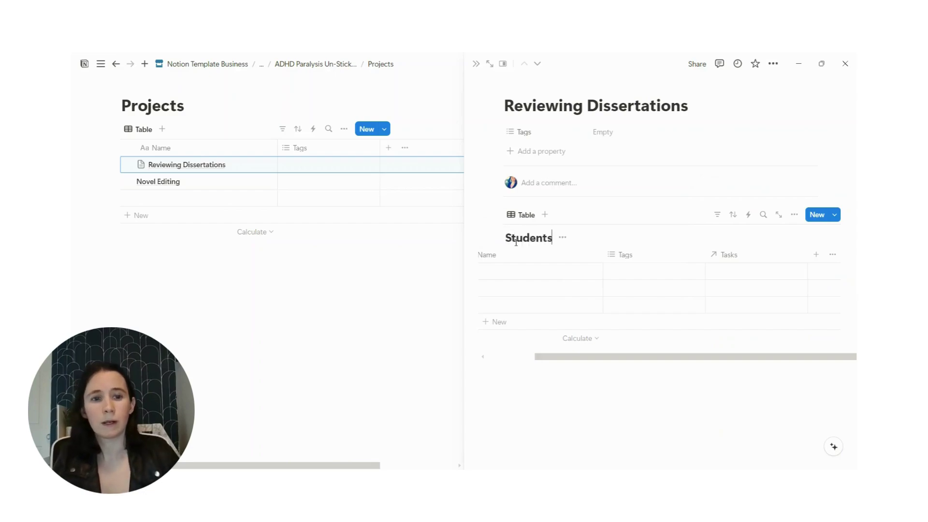
# Link the first Students row to the first student's task and enter that student's full name as the row name.
pyautogui.click(730, 272)
pyautogui.click(686, 307)
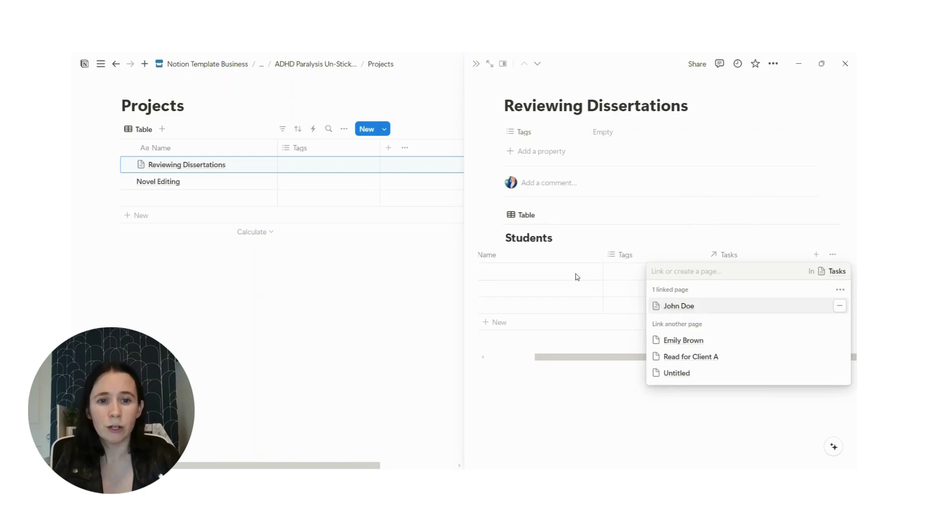
pyautogui.click(572, 271)
pyautogui.click(571, 271)
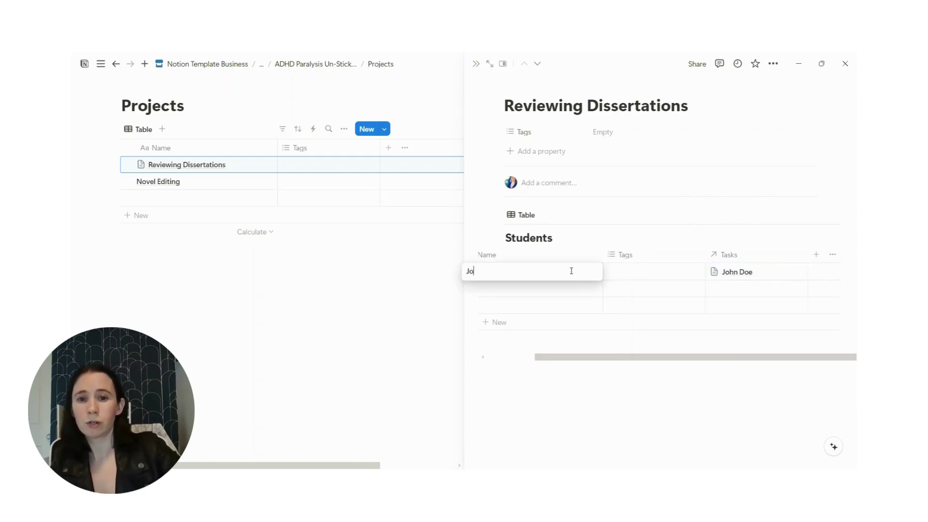
pyautogui.press('Return')
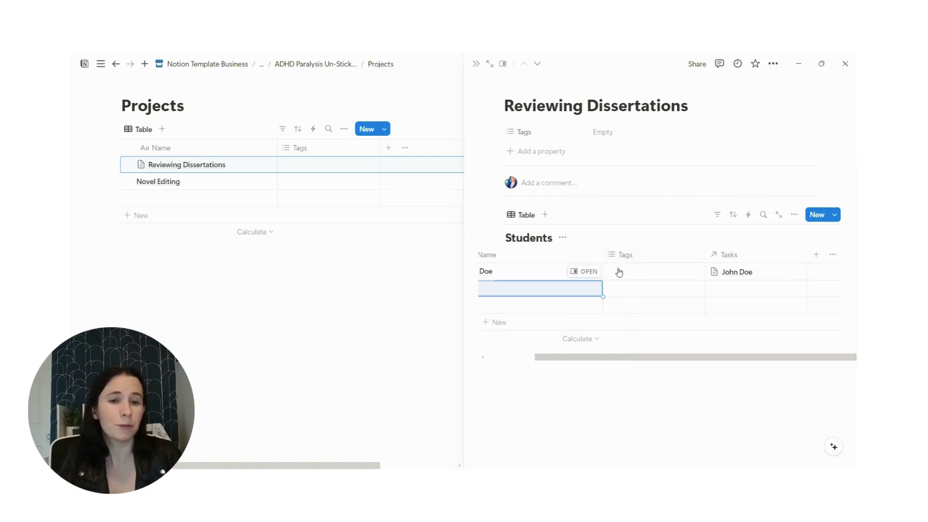
# Rename the Tags property of the Students database to "University" and change its type to Select.
pyautogui.click(695, 261)
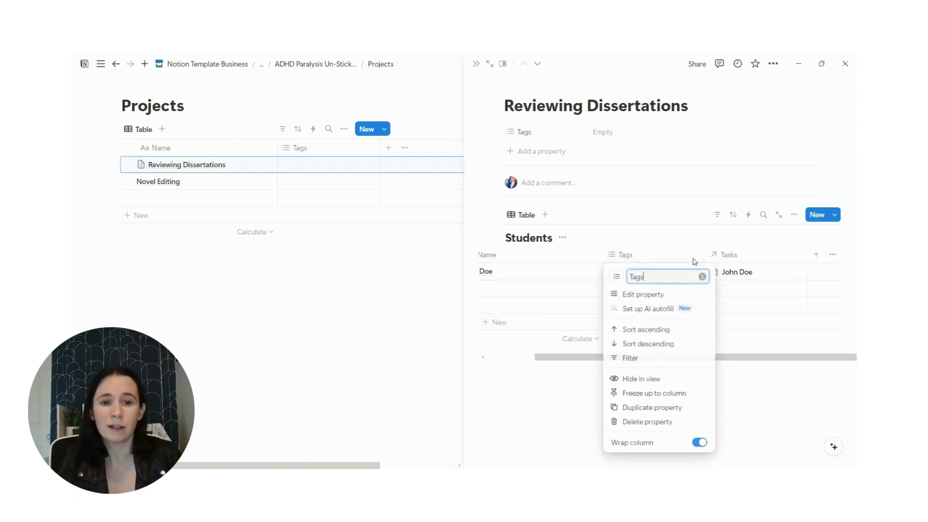
pyautogui.click(648, 294)
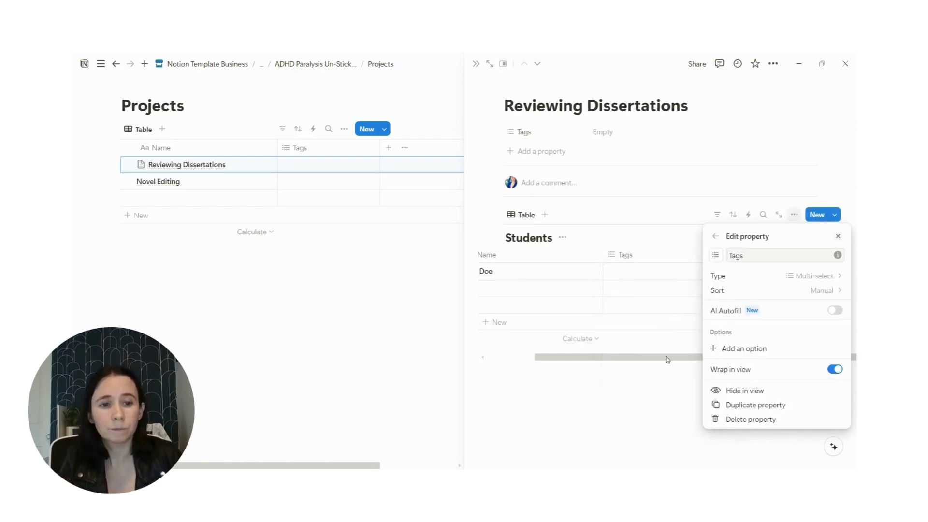
pyautogui.doubleClick(763, 256)
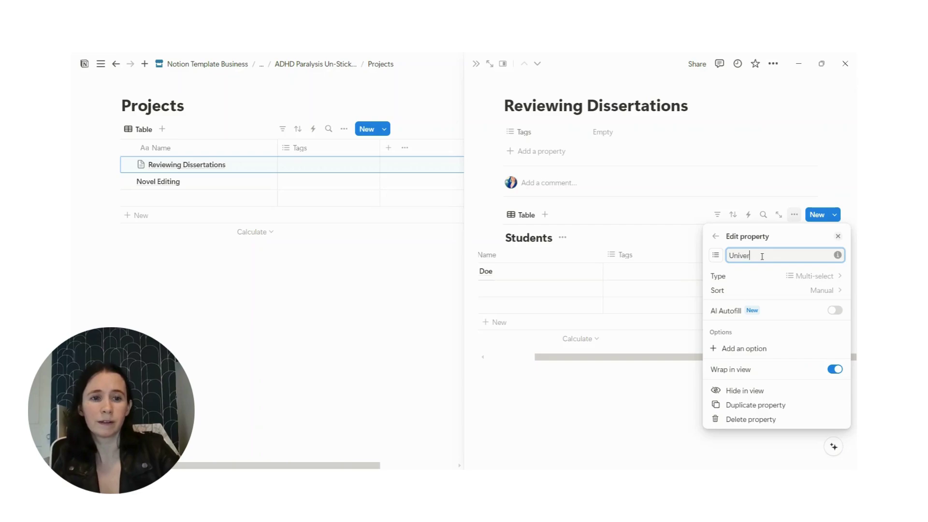
pyautogui.click(732, 289)
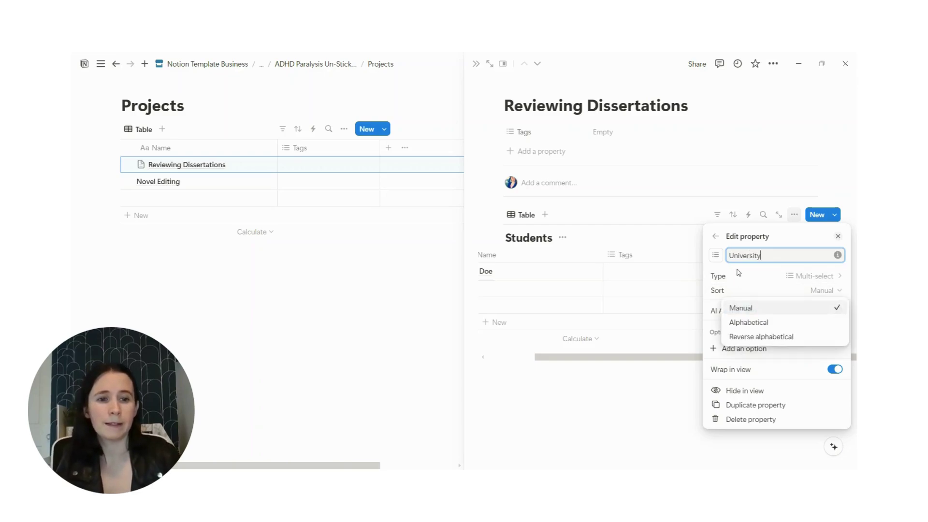
pyautogui.click(734, 275)
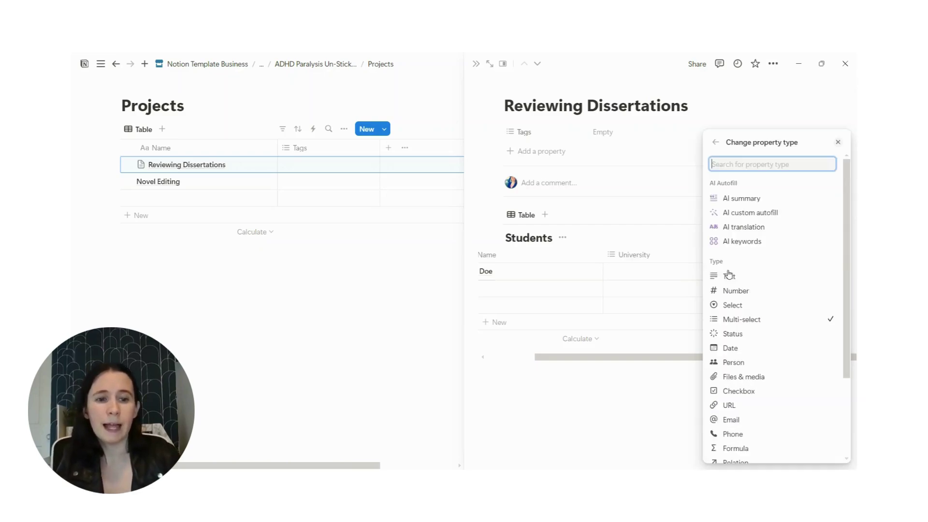
pyautogui.click(732, 305)
# Create a "University A" option in the University property and assign it to the first student.
pyautogui.click(636, 273)
pyautogui.click(635, 274)
pyautogui.write('U')
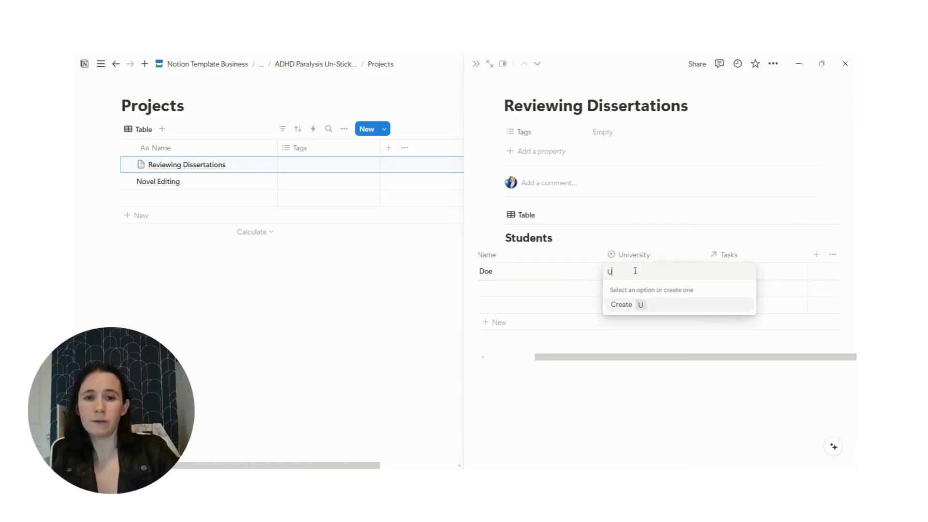
pyautogui.write('niversity A')
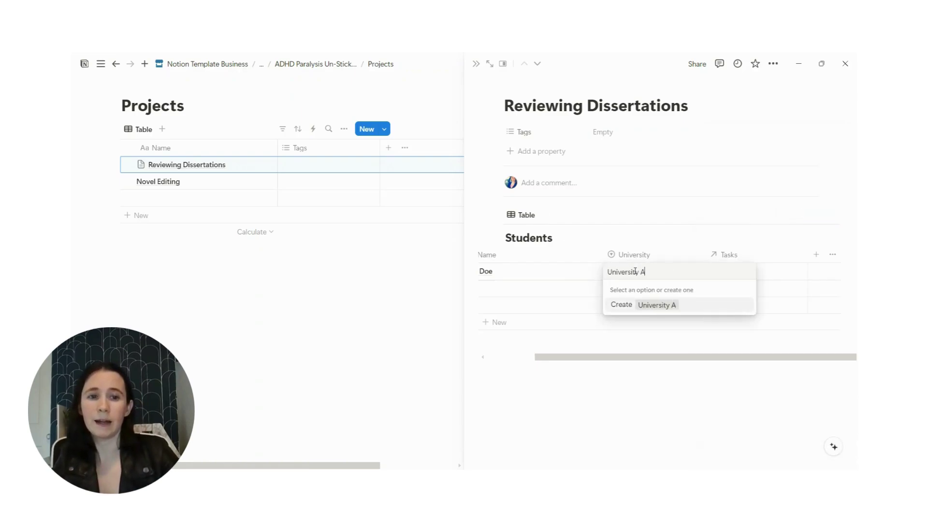
pyautogui.press('Return')
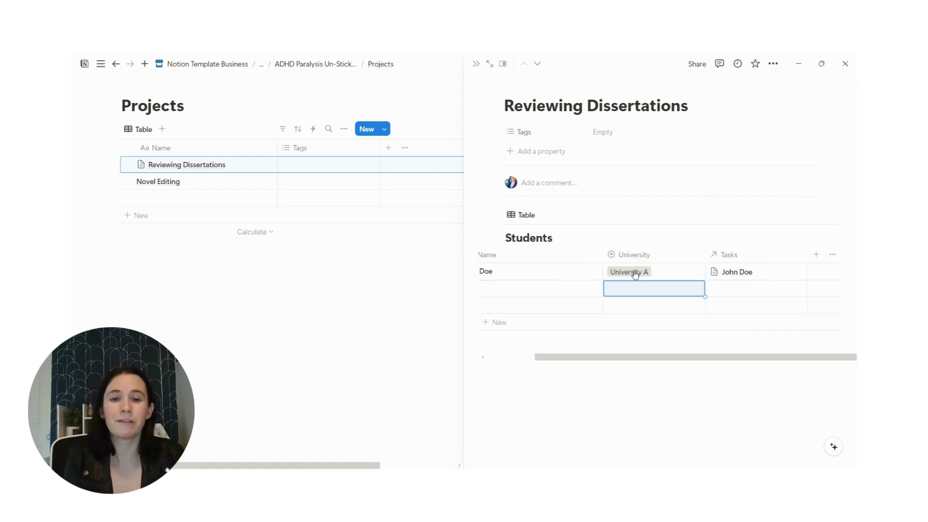
# Inspect the first student's row and its linked task in the Students table, and switch to the Tasks database.
pyautogui.moveTo(574, 360); pyautogui.dragTo(549, 362)
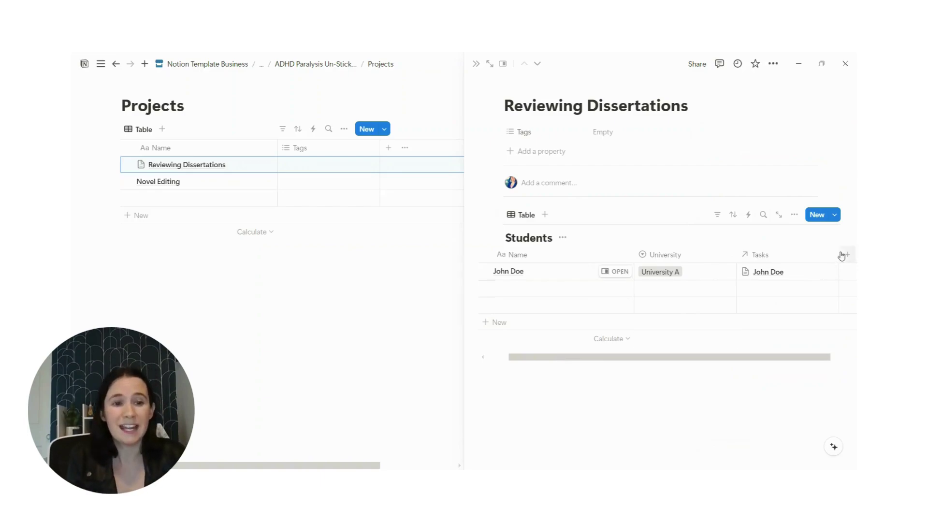
pyautogui.click(771, 274)
pyautogui.click(648, 414)
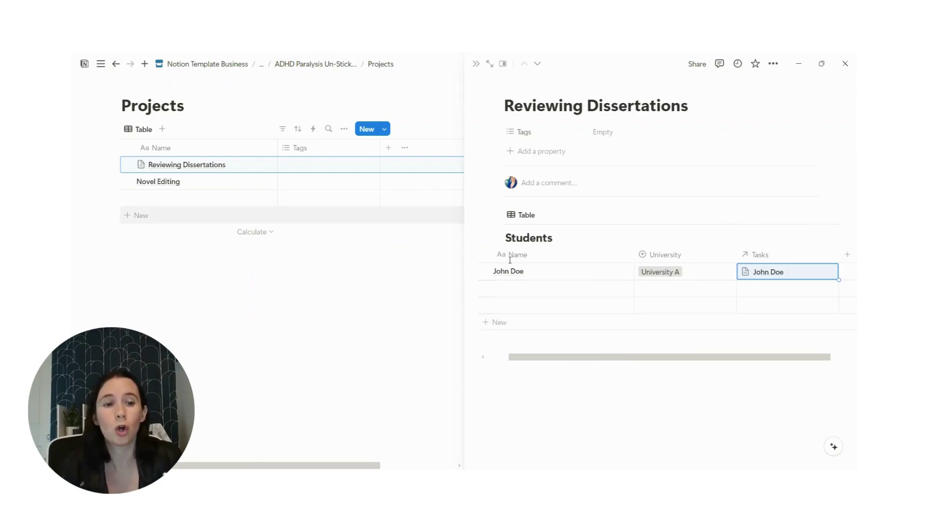
pyautogui.click(756, 272)
pyautogui.click(715, 305)
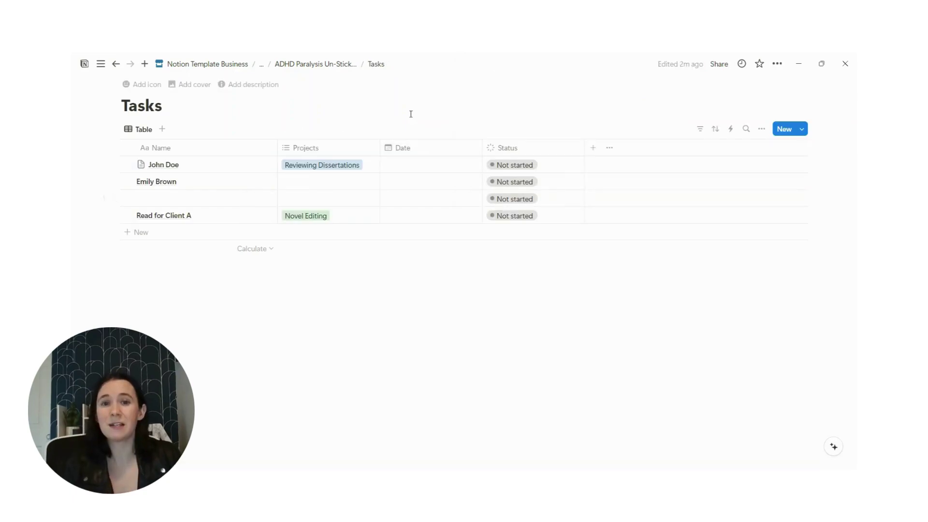
# Place the Date column before Projects in the Tasks table, and convert the Projects property into a relation to the Projects database.
pyautogui.moveTo(401, 147); pyautogui.dragTo(313, 128)
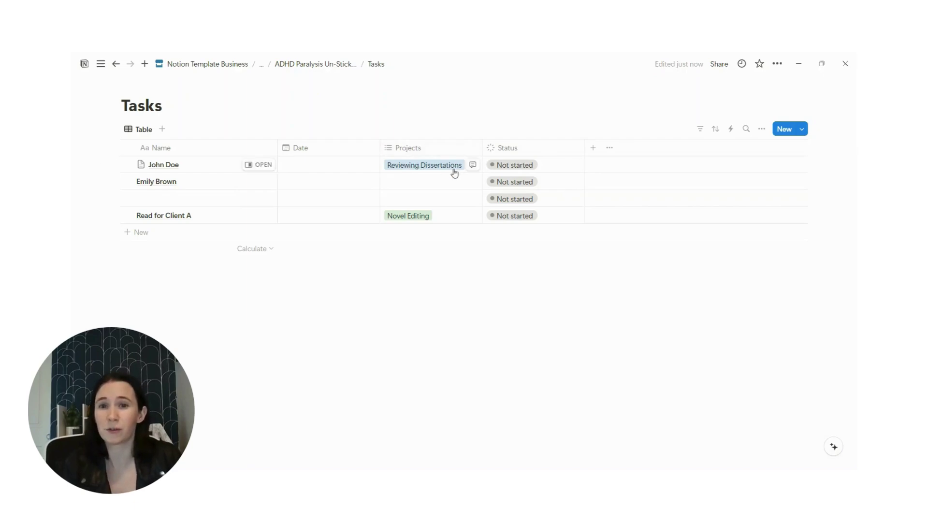
pyautogui.click(410, 148)
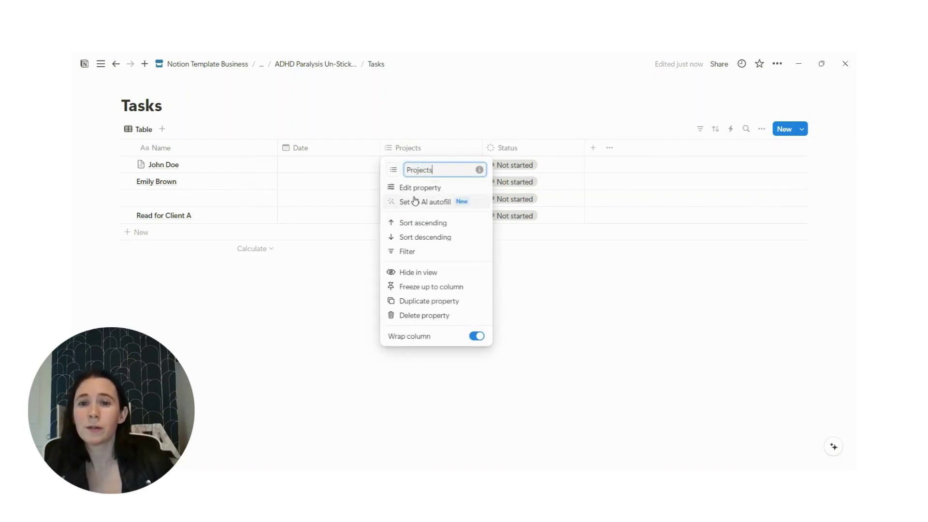
pyautogui.click(420, 188)
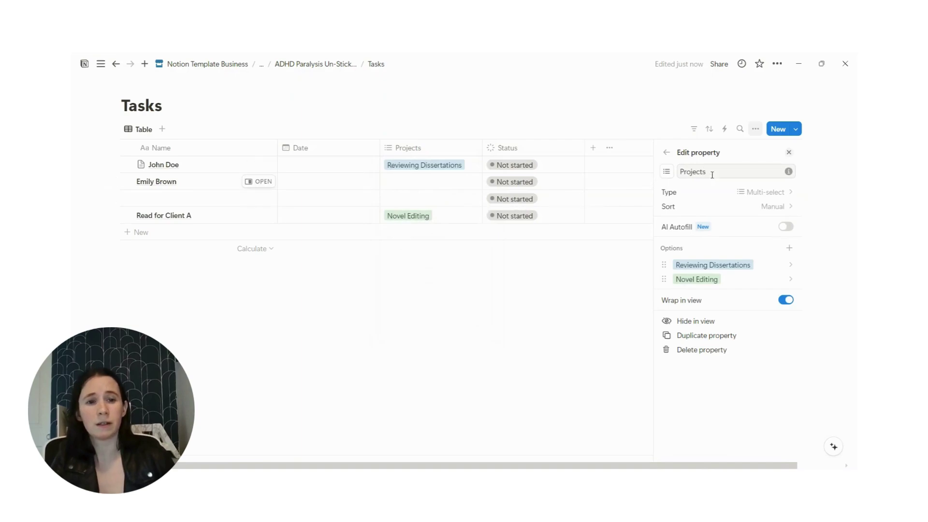
pyautogui.click(677, 192)
pyautogui.write('re')
pyautogui.click(687, 207)
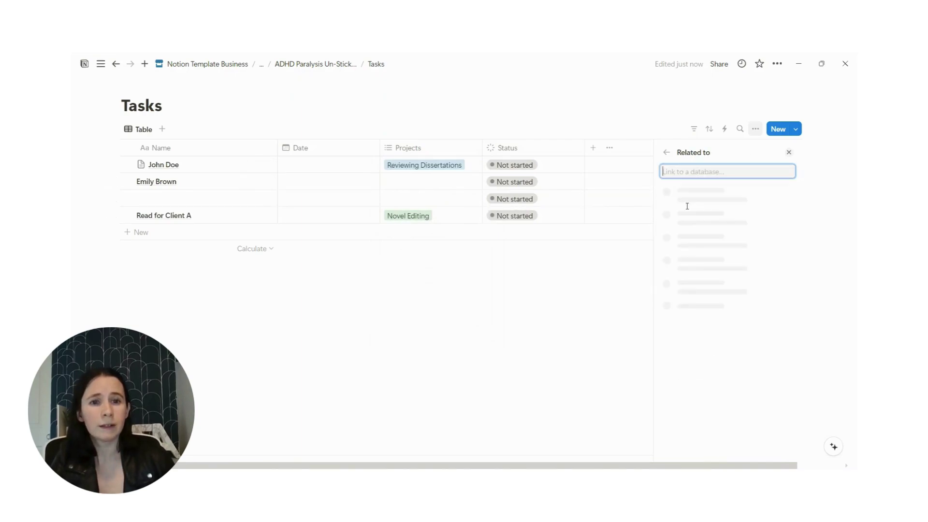
pyautogui.click(686, 215)
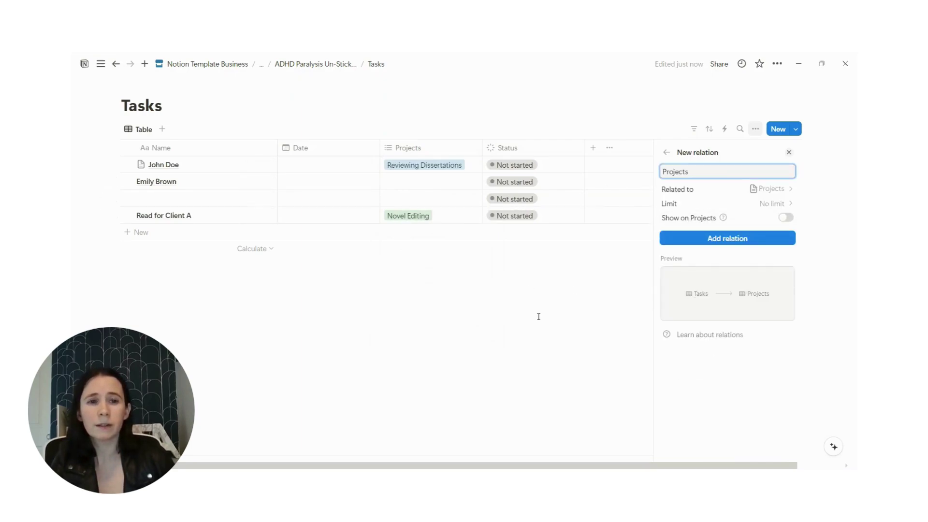
pyautogui.click(685, 239)
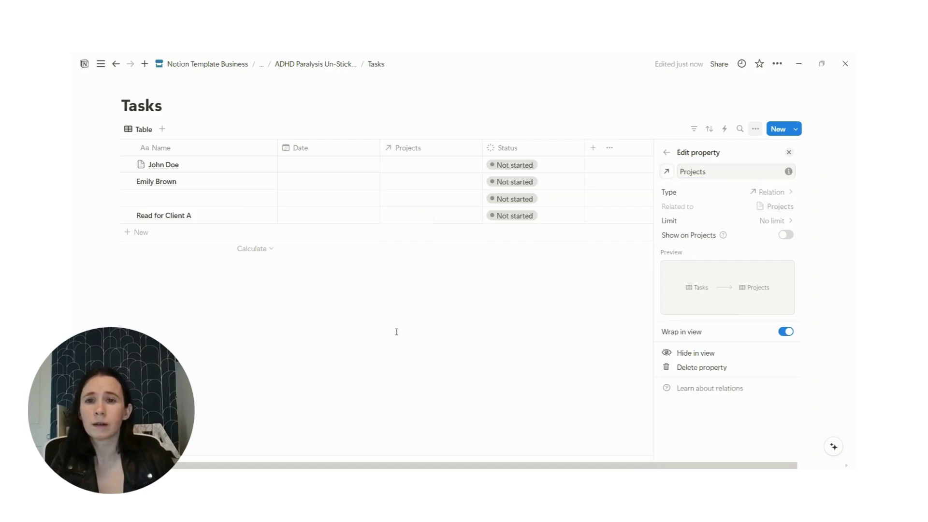
# Link the first two Tasks rows to the Reviewing Dissertations project and the "Read for Client A" task to Novel Editing.
pyautogui.click(392, 166)
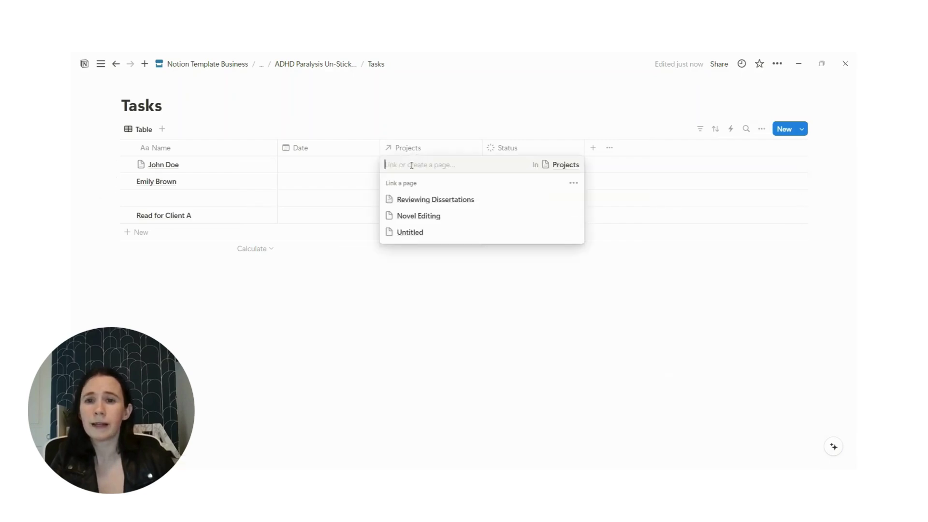
pyautogui.click(425, 204)
pyautogui.click(313, 286)
pyautogui.click(400, 216)
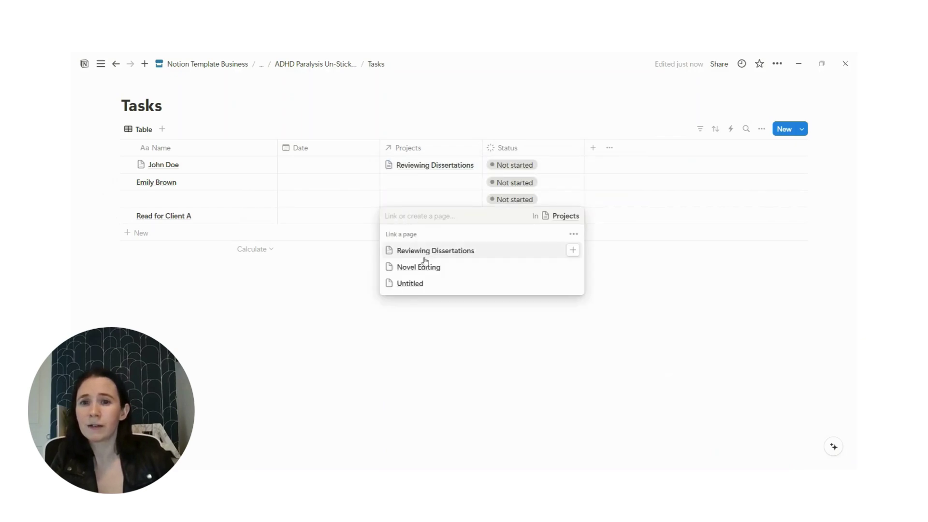
pyautogui.click(424, 266)
pyautogui.click(409, 193)
pyautogui.click(402, 187)
pyautogui.click(426, 216)
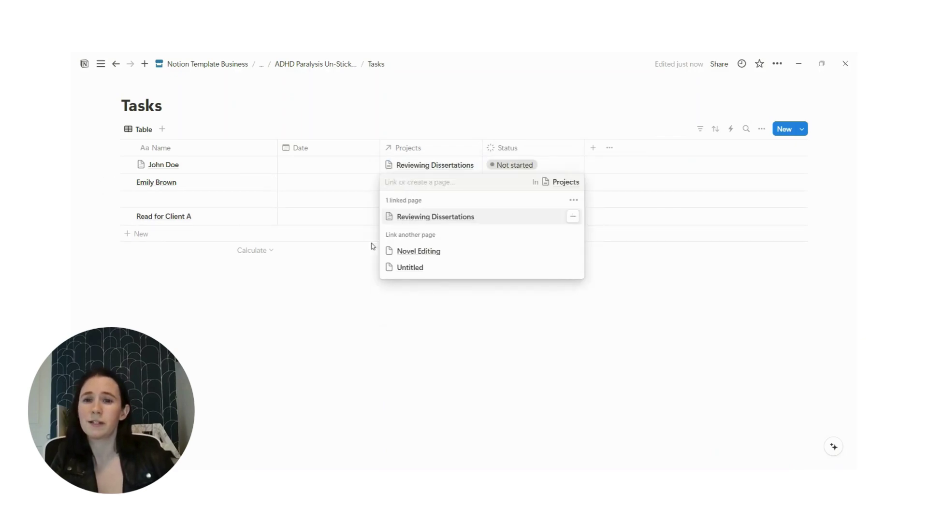
pyautogui.click(314, 318)
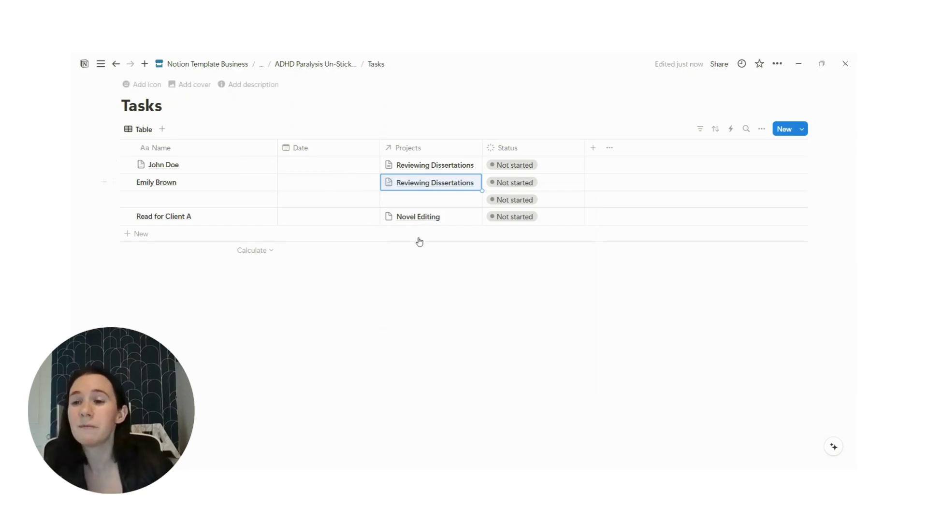
# Add a Checkbox property to the Tasks database and narrow its column to the width of its icon.
pyautogui.click(598, 148)
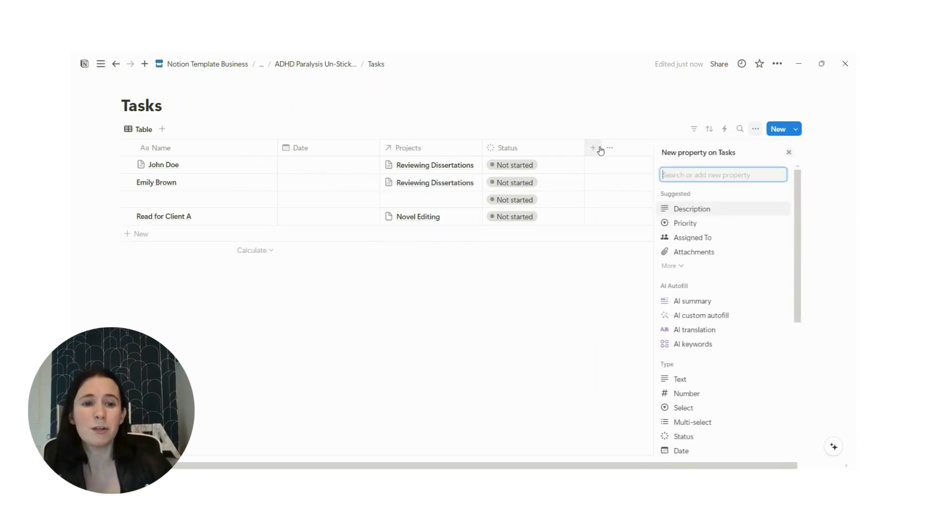
pyautogui.scroll(-2, 711, 271)
pyautogui.scroll(-5, 723, 325)
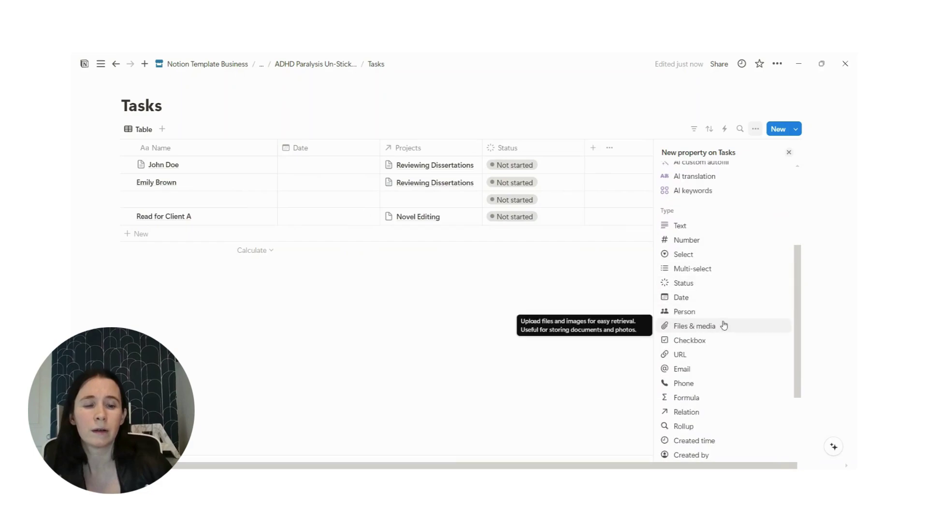
pyautogui.click(706, 292)
pyautogui.click(517, 311)
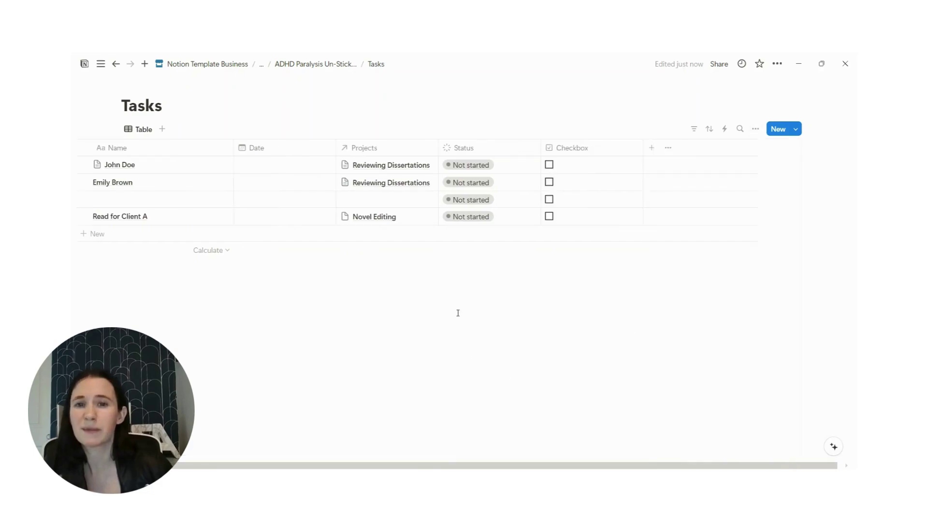
pyautogui.moveTo(687, 147); pyautogui.dragTo(600, 147)
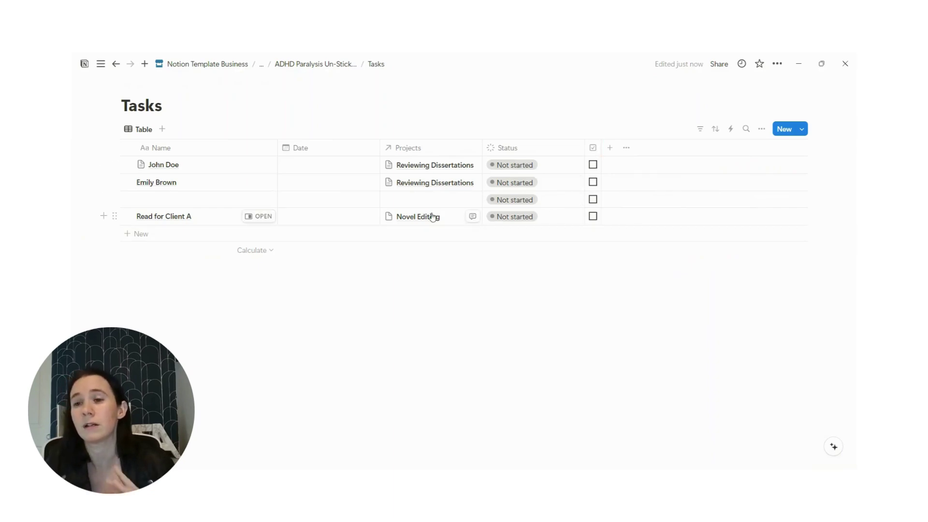